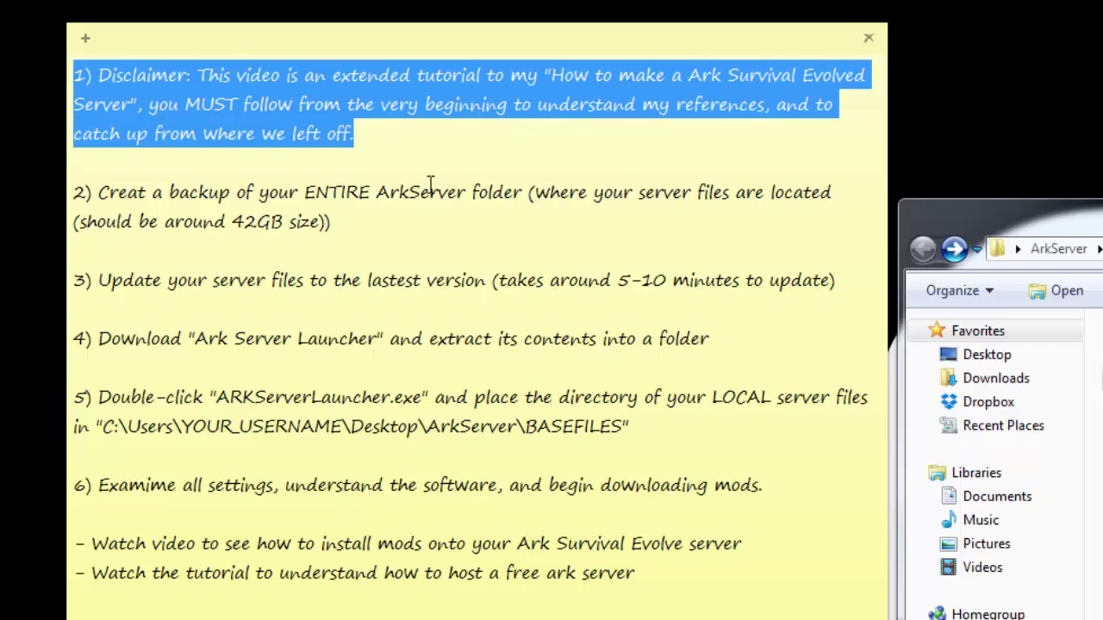
Read the sticky note's disclaimer about following the earlier Ark Survival Evolved server tutorial from the beginning
click(430, 182)
drag(284, 172, 457, 425)
click(528, 484)
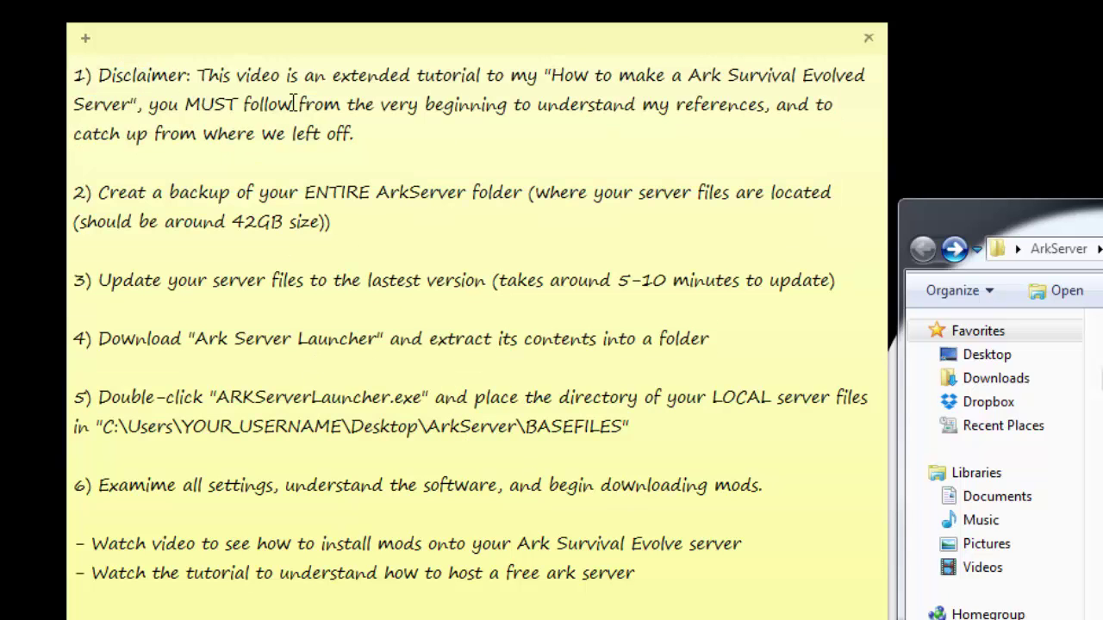
click(132, 75)
drag(758, 105, 277, 107)
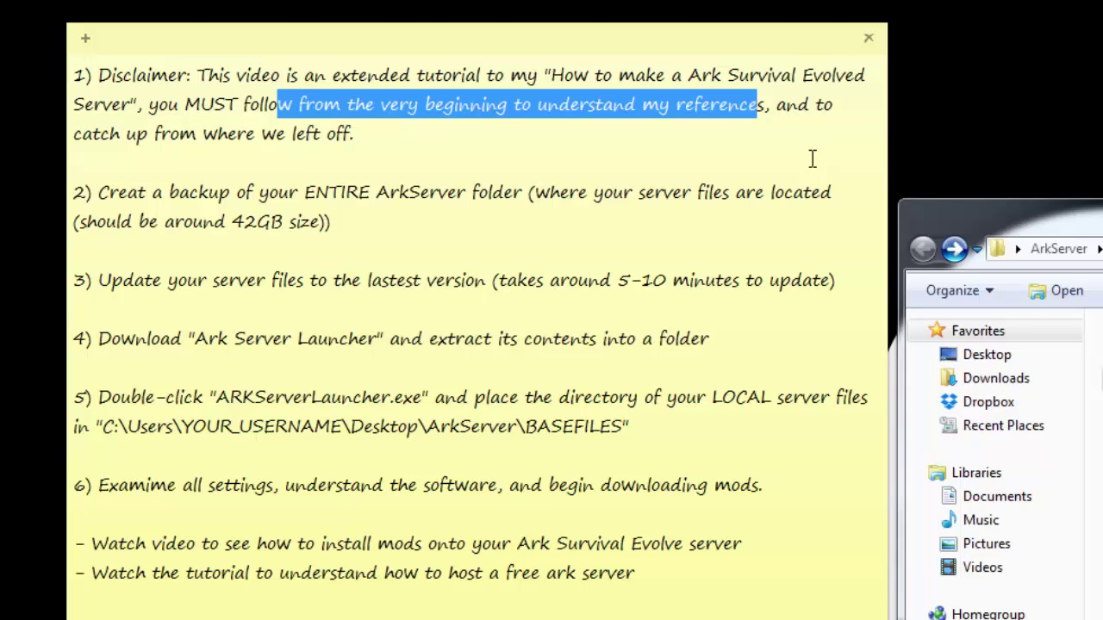
click(786, 105)
shift+click(353, 134)
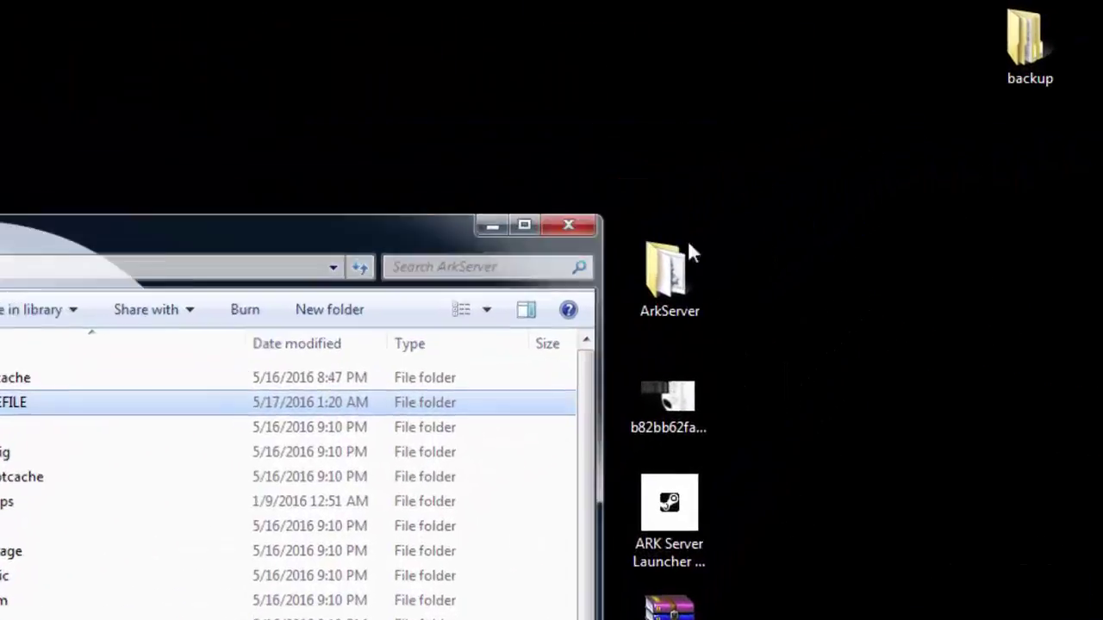
Open the ArkServer folder from the desktop and select the arkserver Windows batch file
key(alt+F4)
double_click(658, 323)
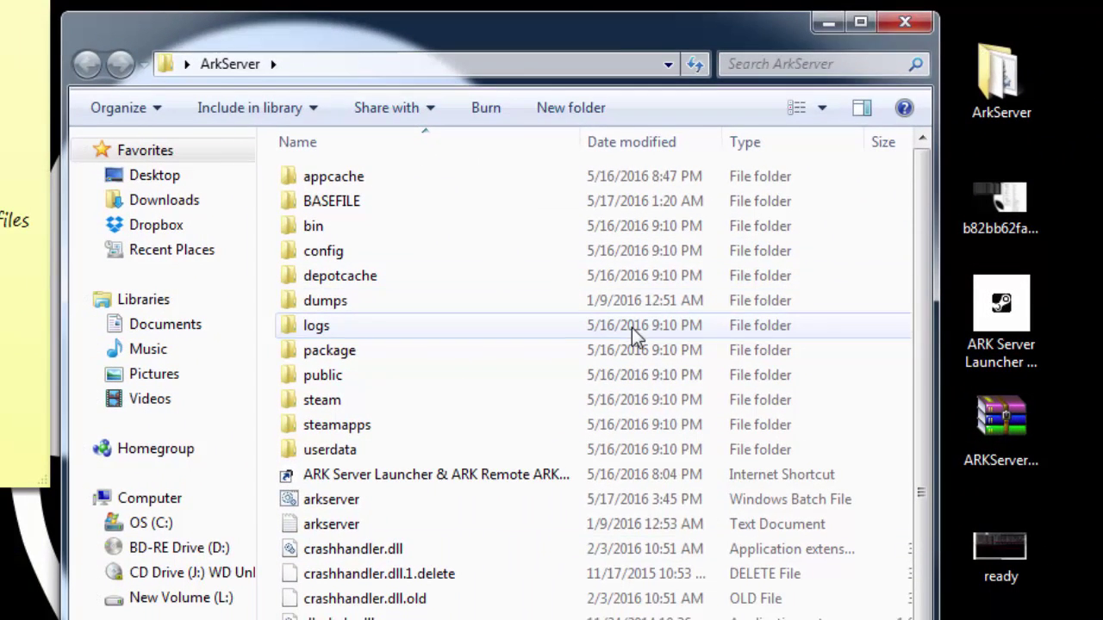
click(345, 499)
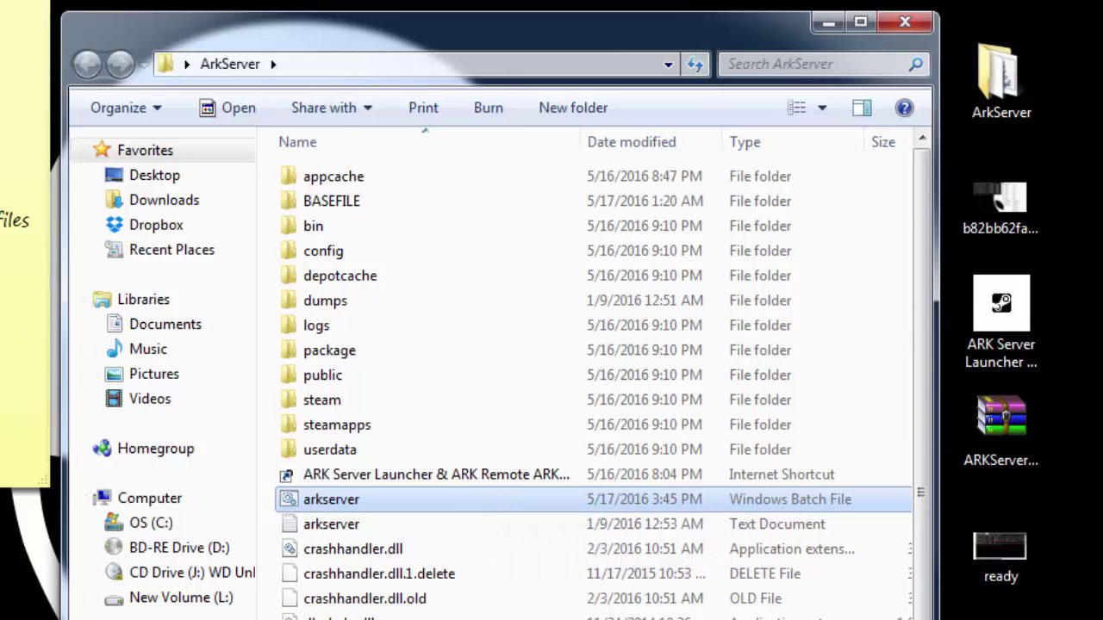
drag(650, 25, 656, 21)
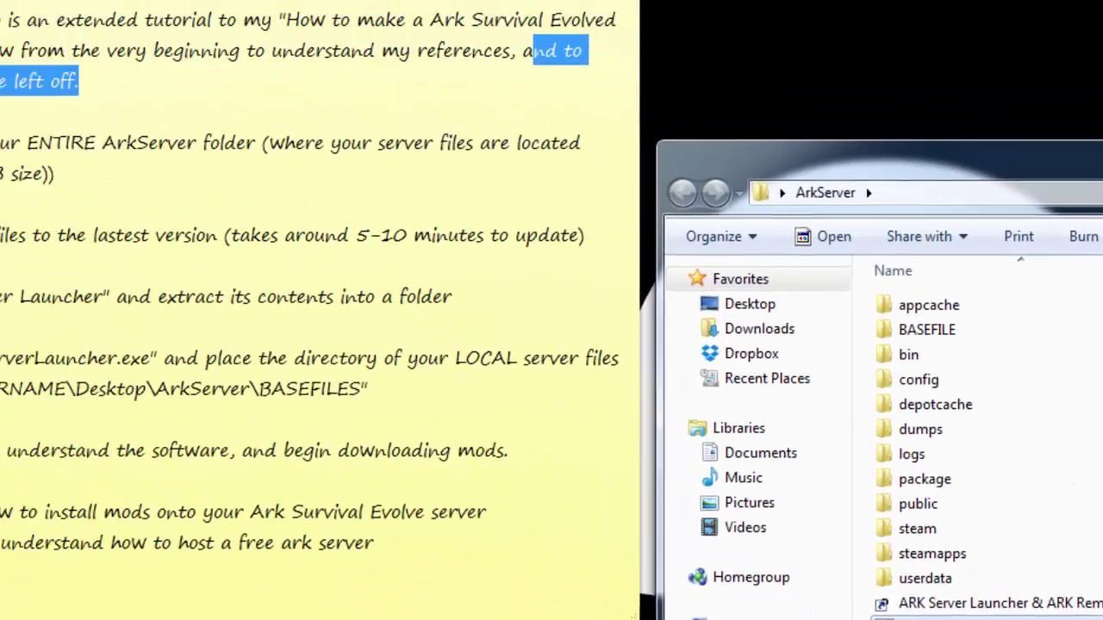
Read item 2 of the sticky note about backing up the entire ArkServer folder and its expected size
click(64, 202)
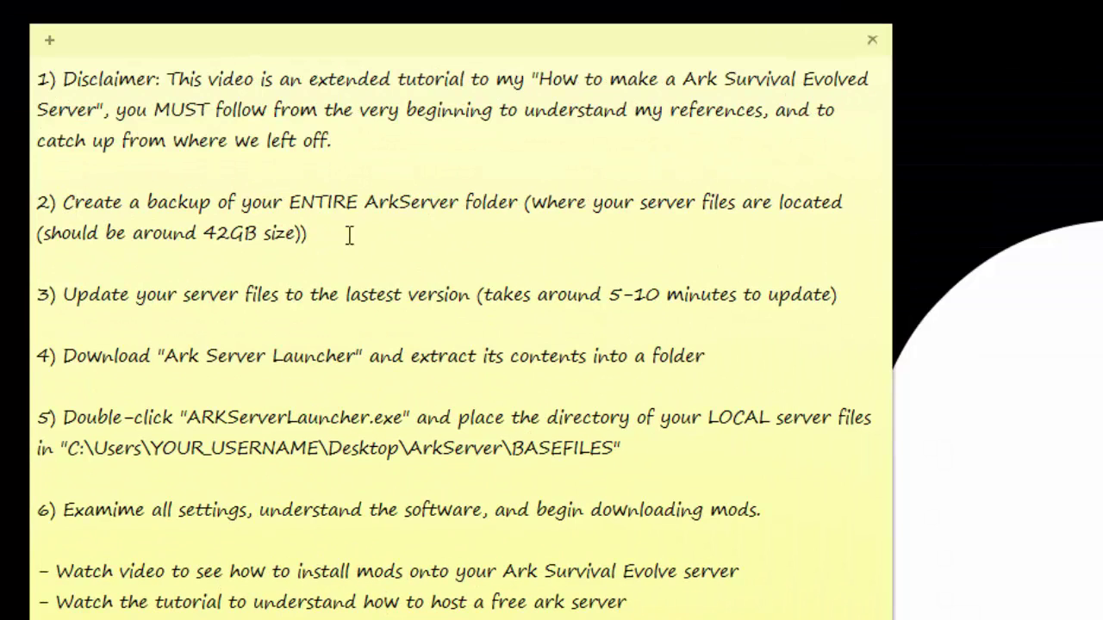
drag(567, 207, 760, 217)
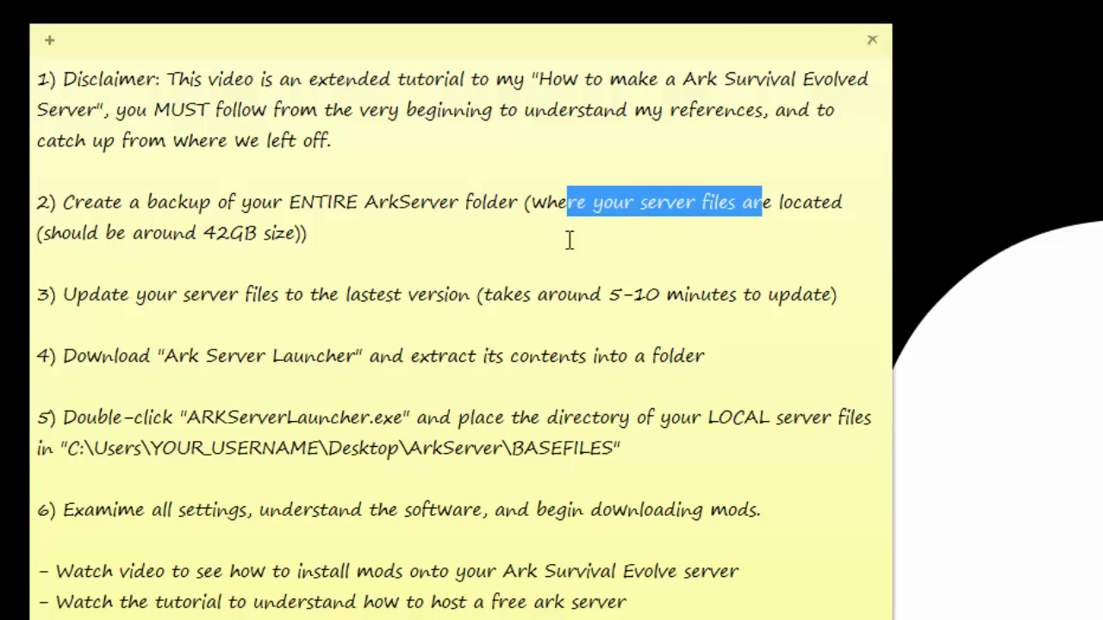
drag(69, 234, 231, 235)
click(312, 234)
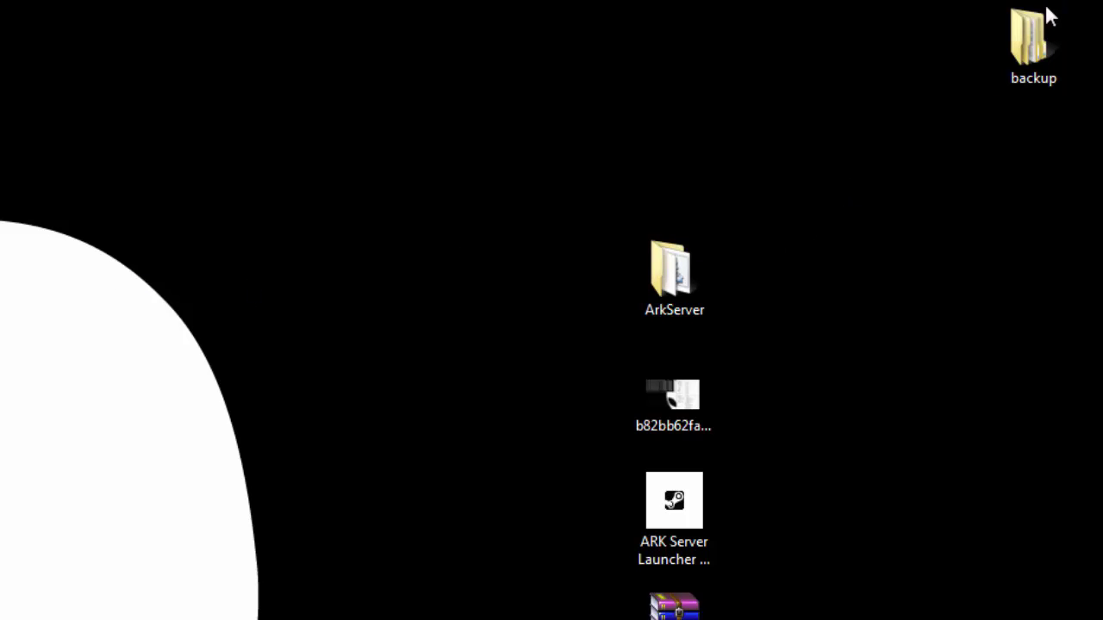
Open the backup folder on the desktop, check for the ArkServer copy inside, and close the folder
double_click(1030, 47)
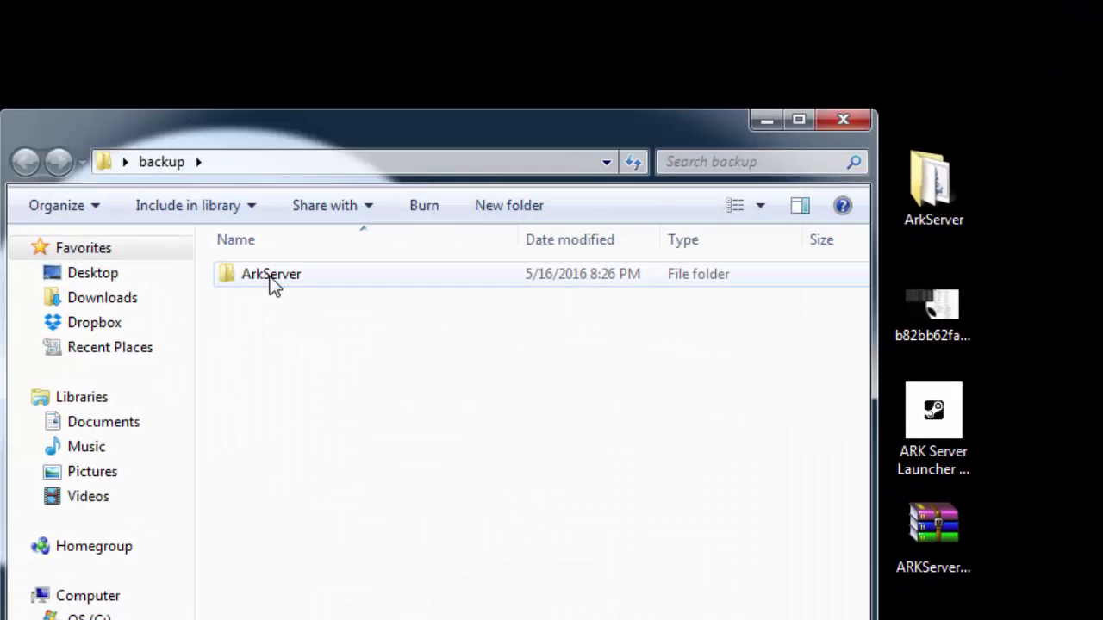
click(272, 284)
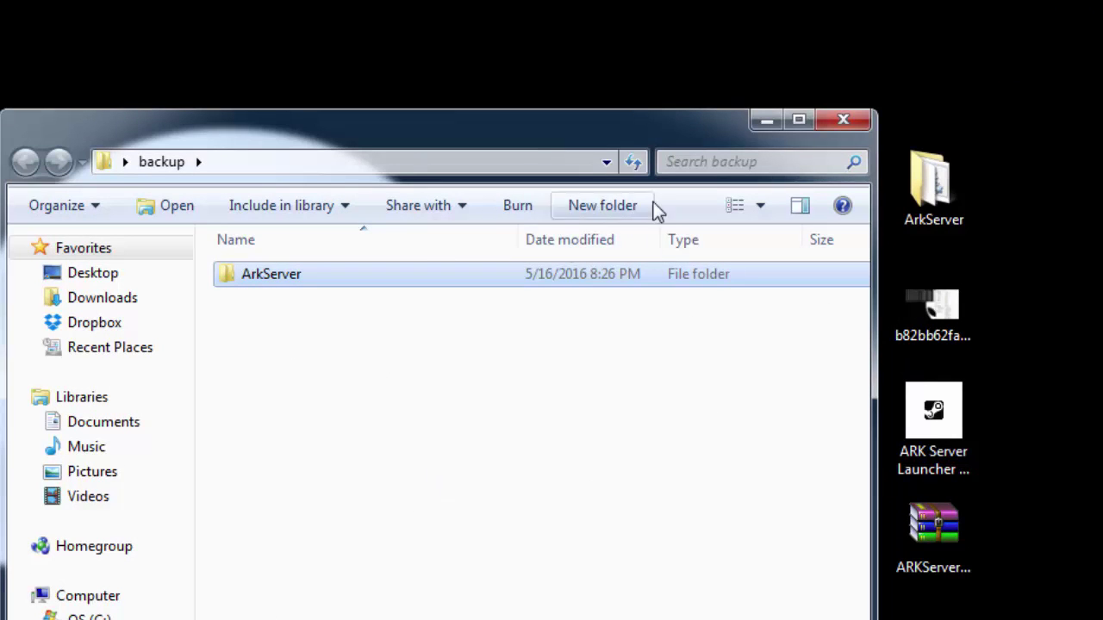
click(844, 118)
drag(1038, 149, 793, 220)
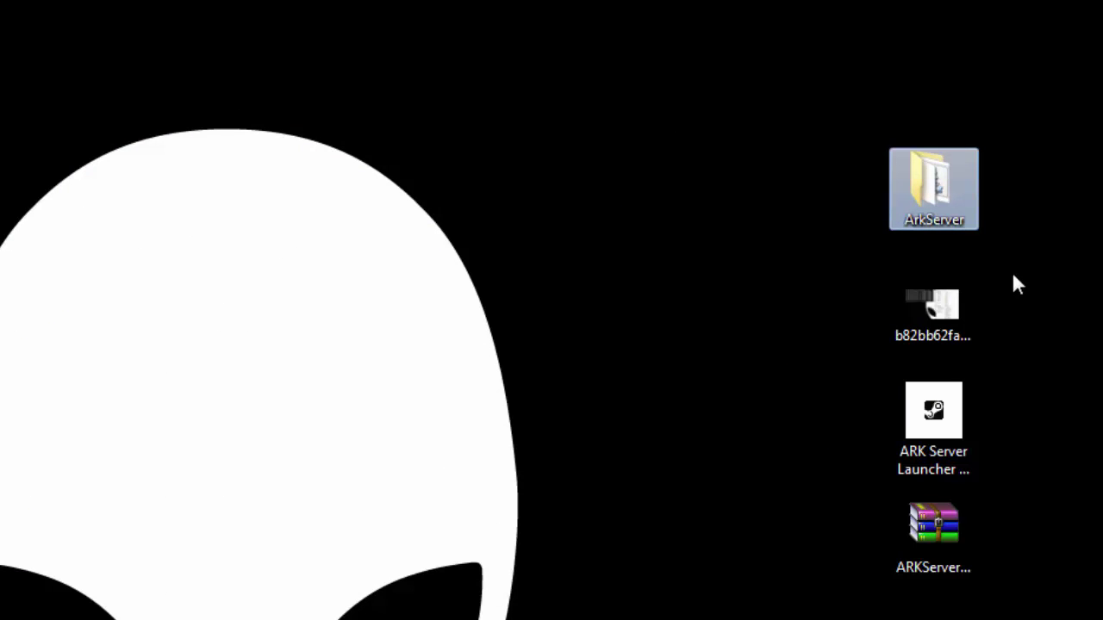
click(1025, 51)
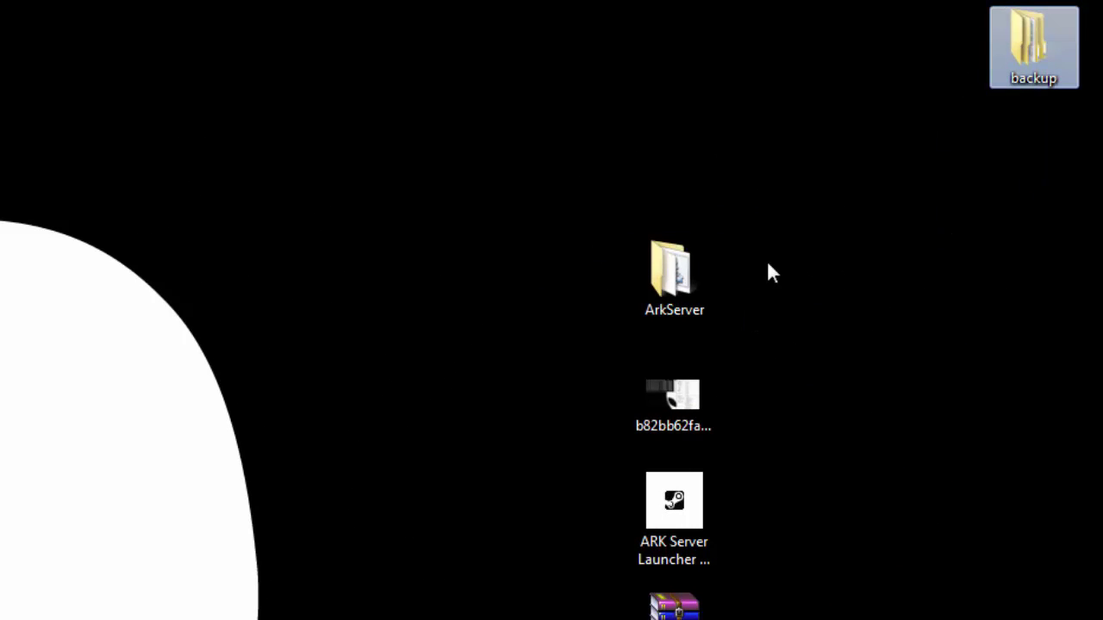
drag(768, 266, 528, 306)
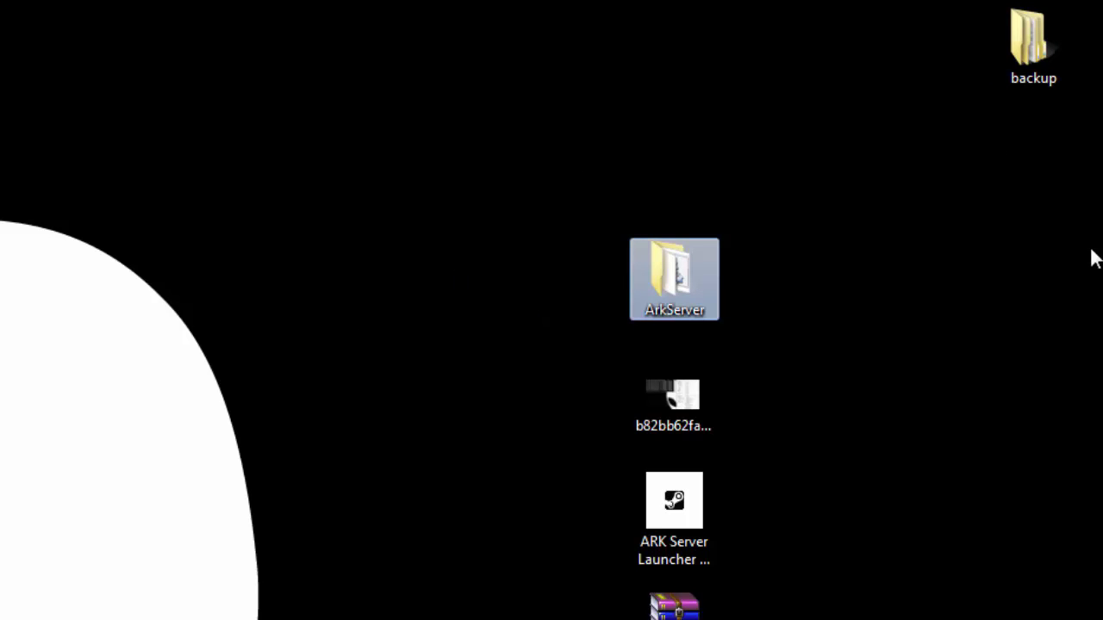
drag(876, 261, 584, 275)
Read item 3 of the sticky note about updating the server files and how long the update takes
click(377, 295)
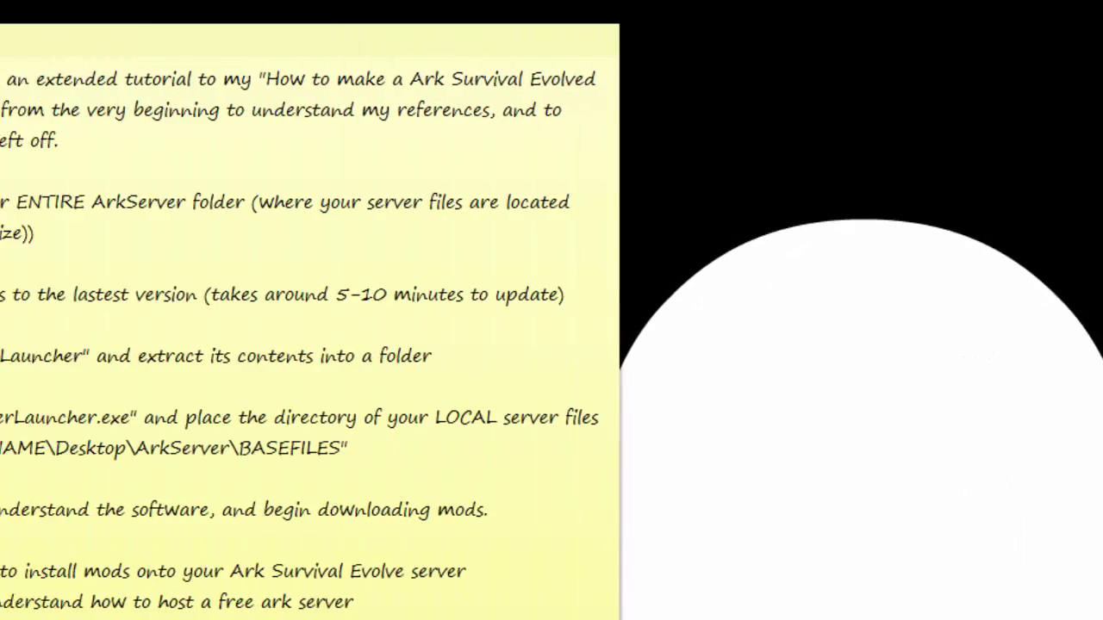
drag(112, 294, 377, 296)
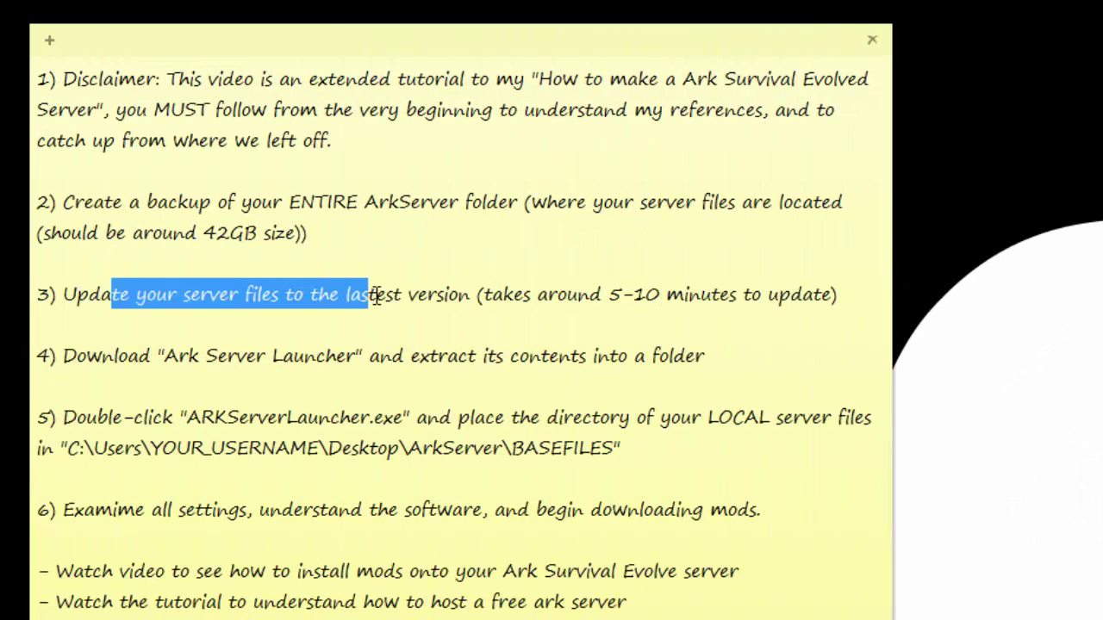
drag(523, 294, 780, 294)
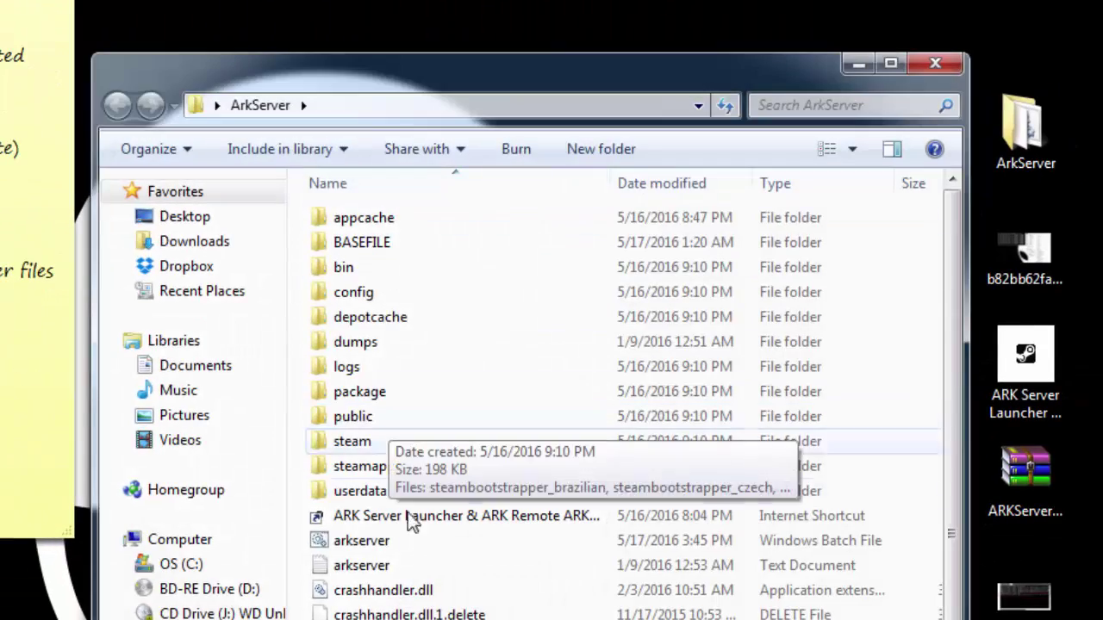
Open the arkserver batch file for editing and examine the Steam username and password in its login argument
click(386, 543)
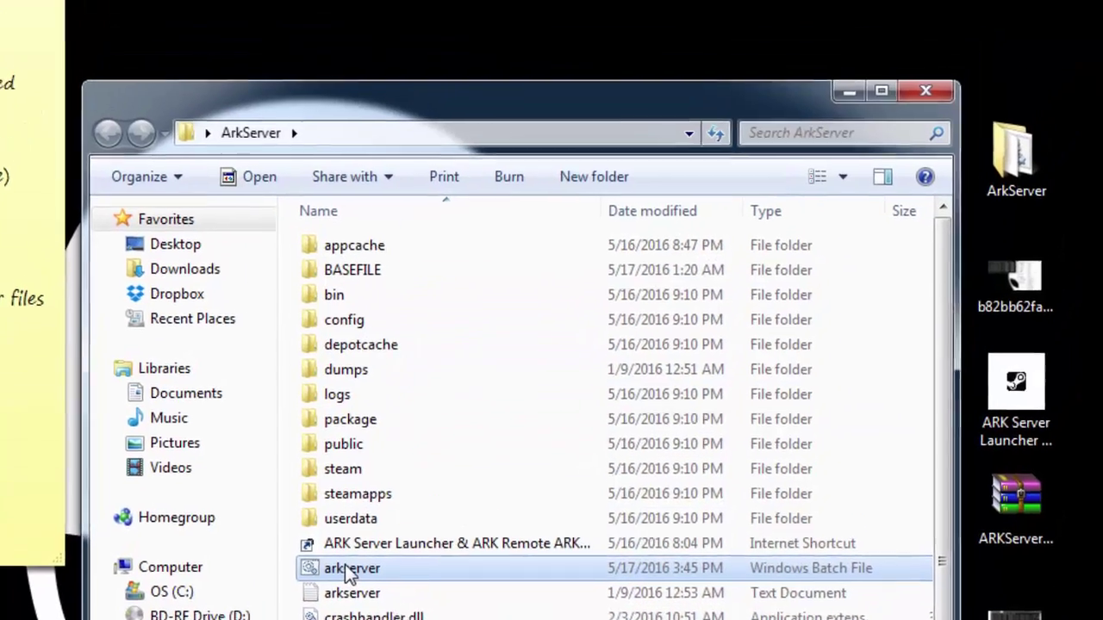
right_click(379, 510)
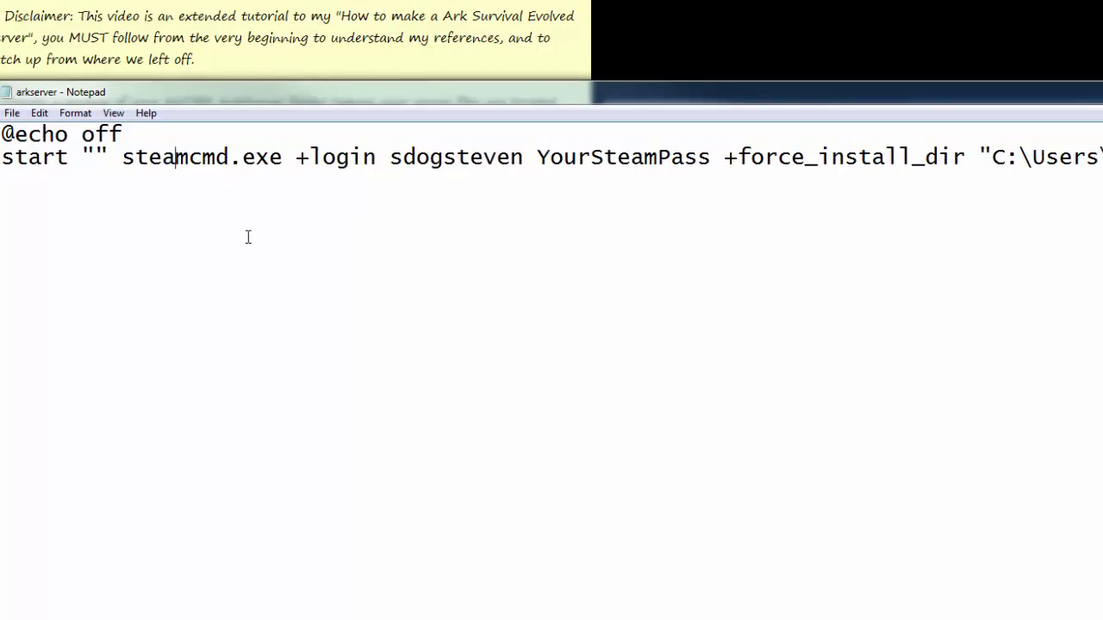
double_click(457, 157)
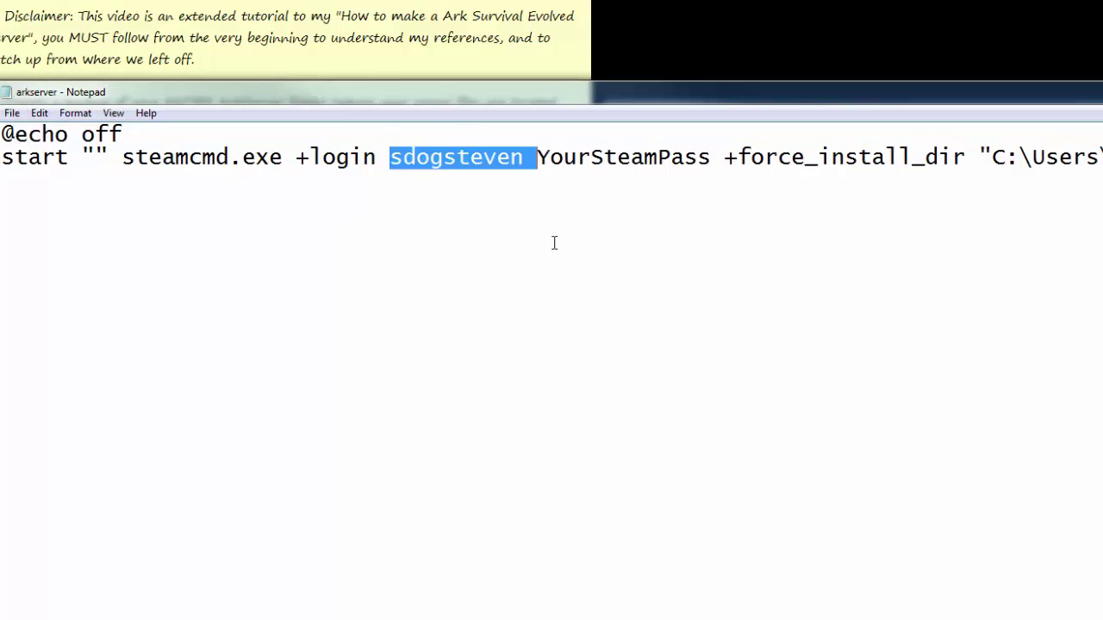
double_click(598, 156)
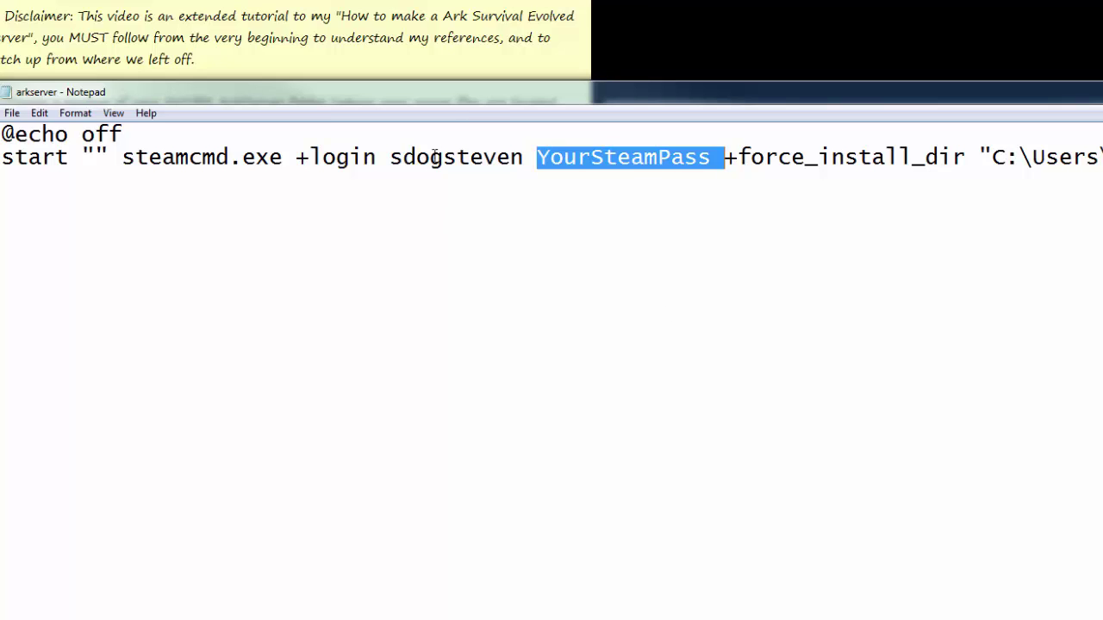
drag(435, 157, 631, 156)
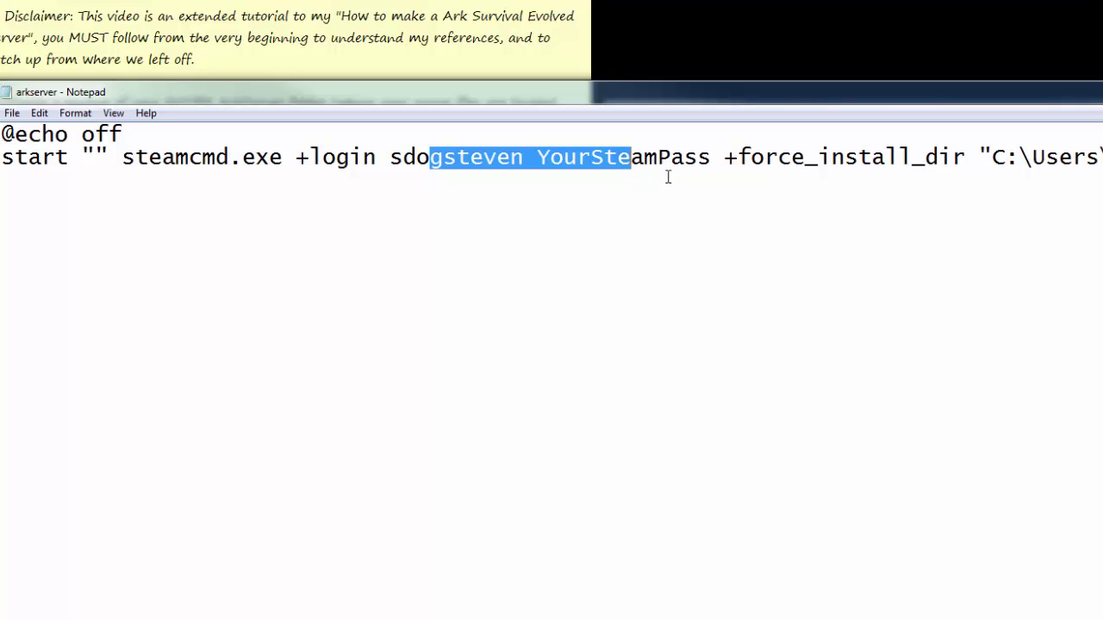
Move the Notepad window aside to check which arkserver file is open, and bring it back into view
drag(805, 93, 822, 495)
click(797, 445)
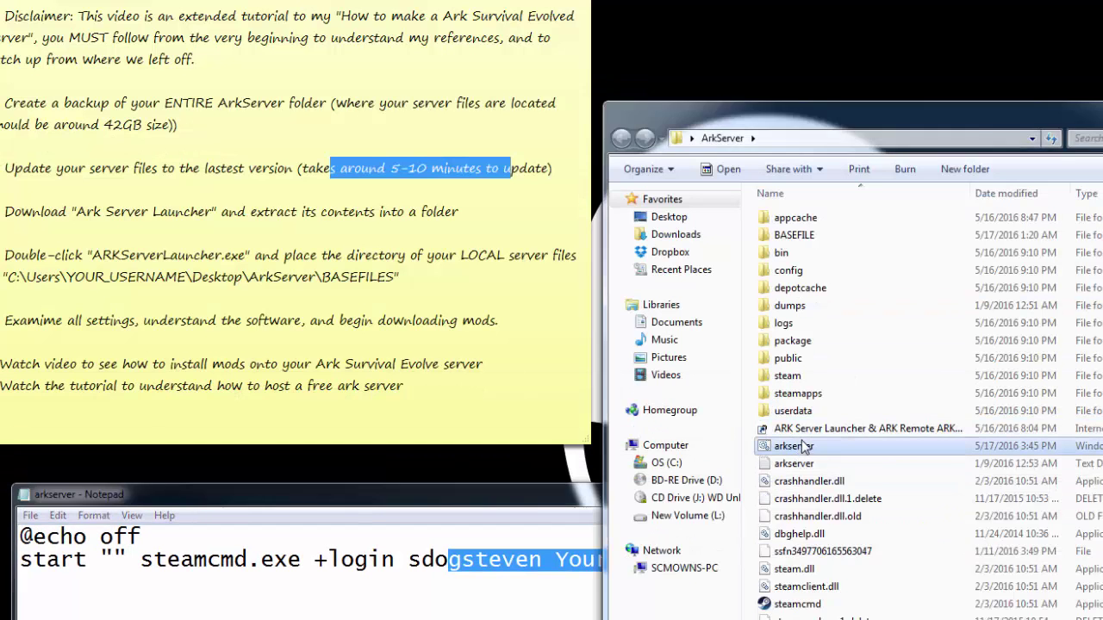
drag(580, 496, 561, 126)
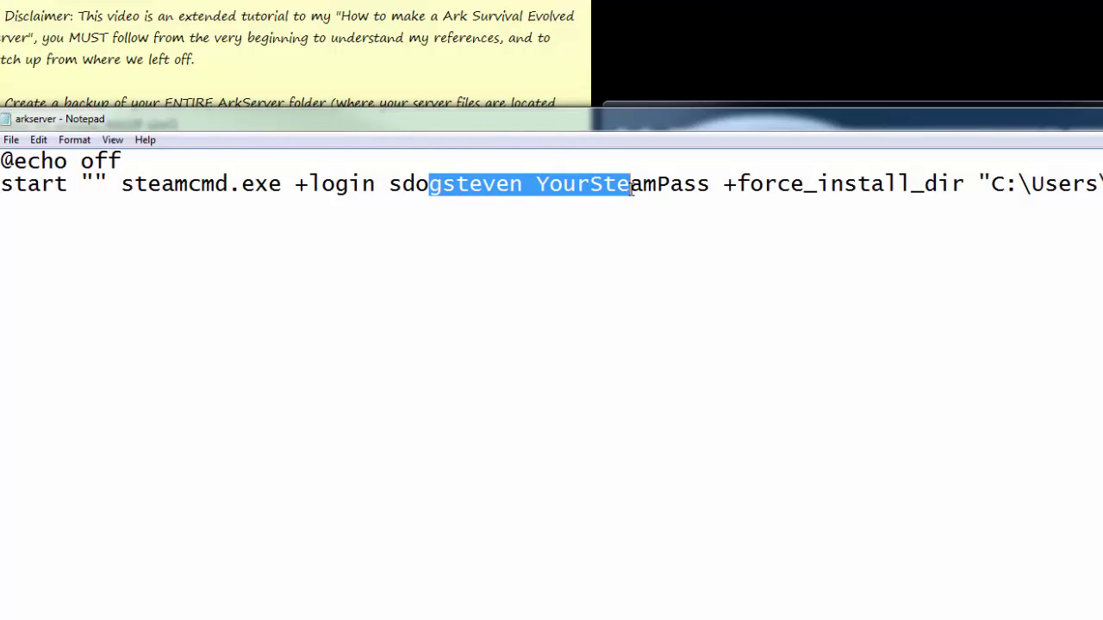
Examine the force_install_dir path and app_update arguments in the arkserver batch command, and close the file
click(732, 184)
scroll(782, 244, right, 6)
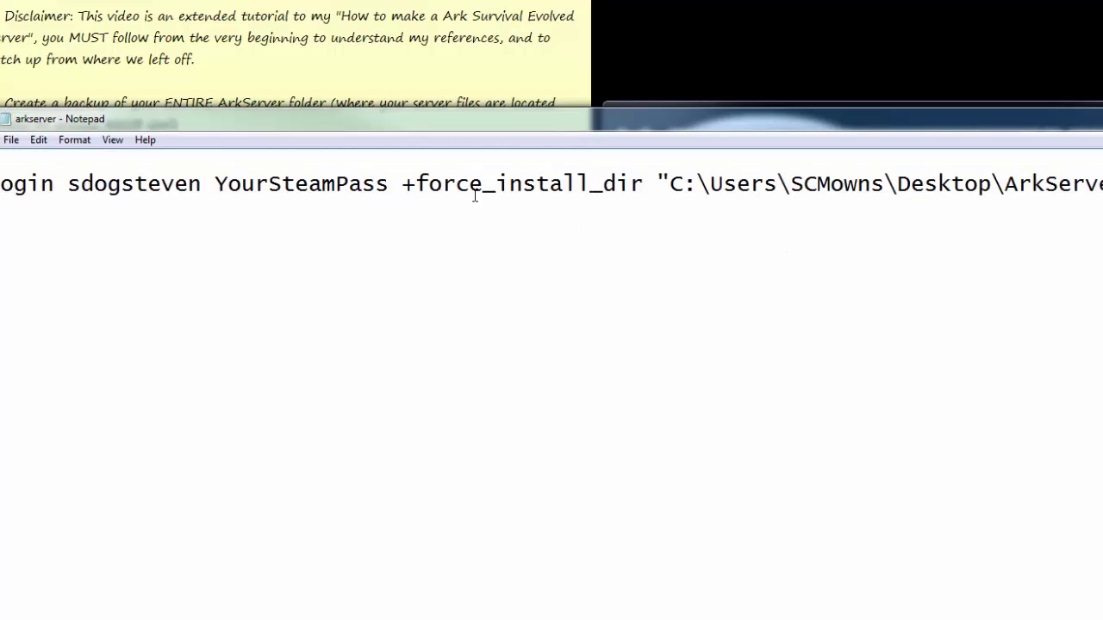
drag(474, 197, 610, 207)
scroll(694, 173, right, 3)
click(832, 170)
scroll(845, 213, right, 3)
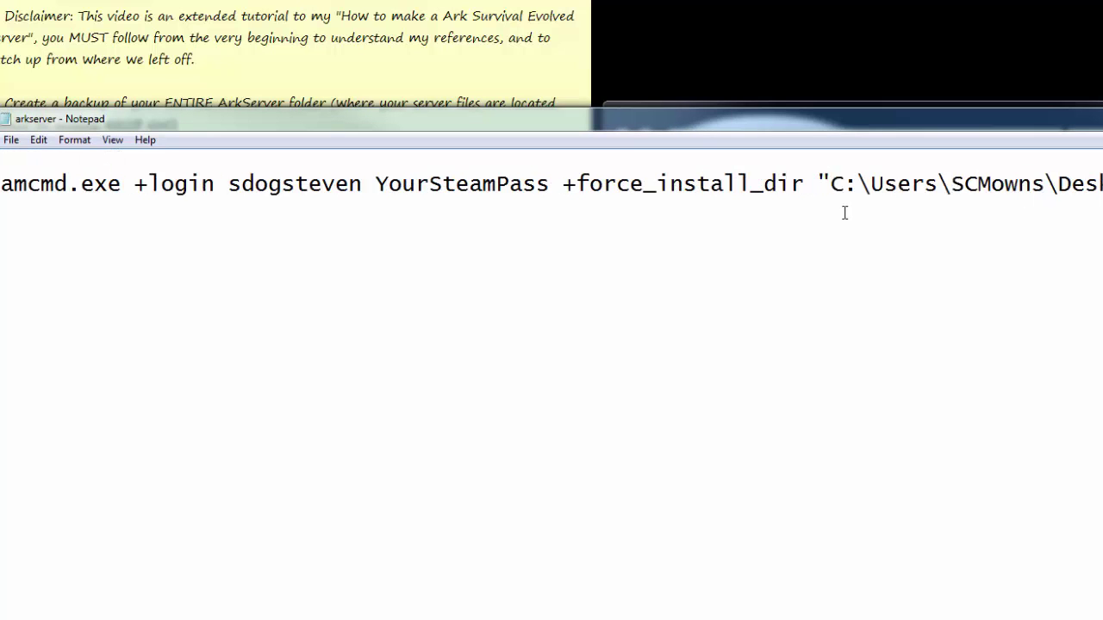
key(ctrl+a)
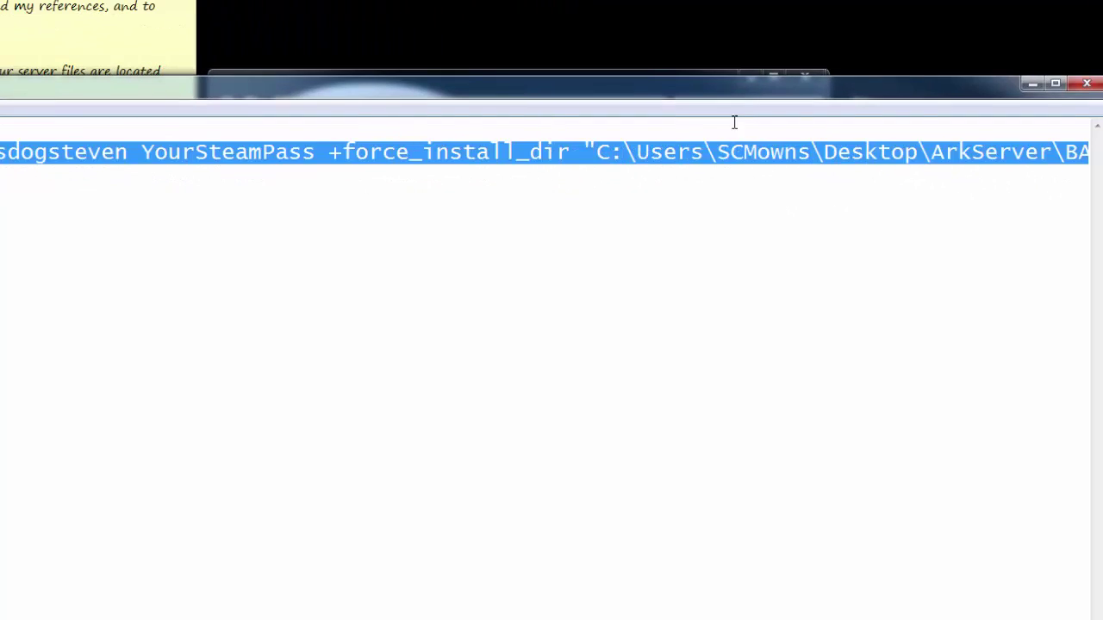
click(734, 153)
drag(512, 153, 825, 155)
scroll(808, 189, right, 5)
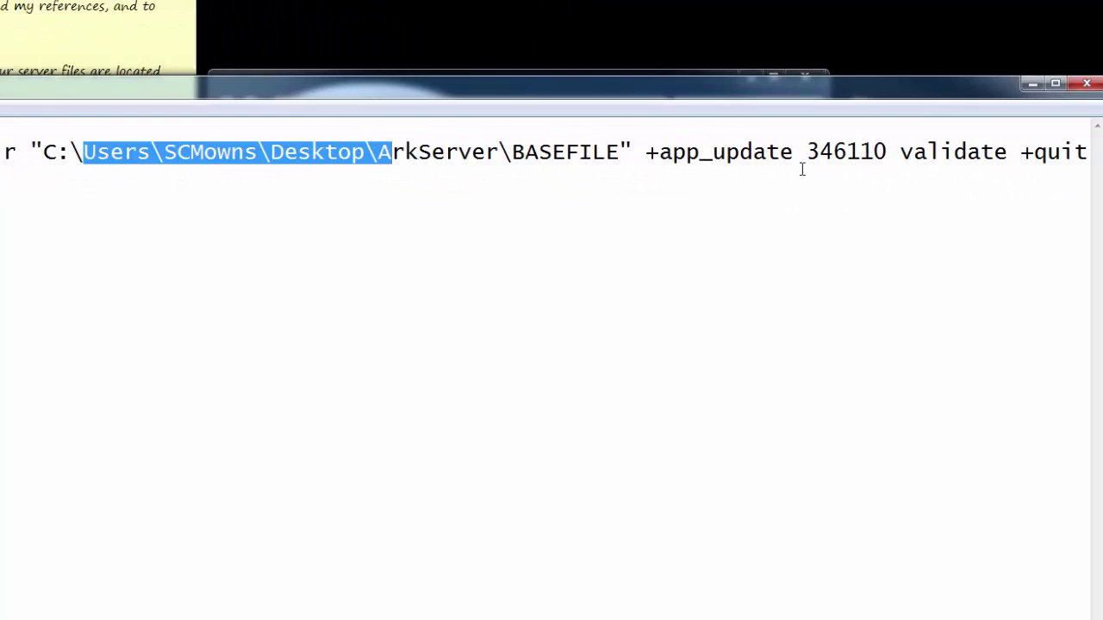
drag(673, 154, 808, 162)
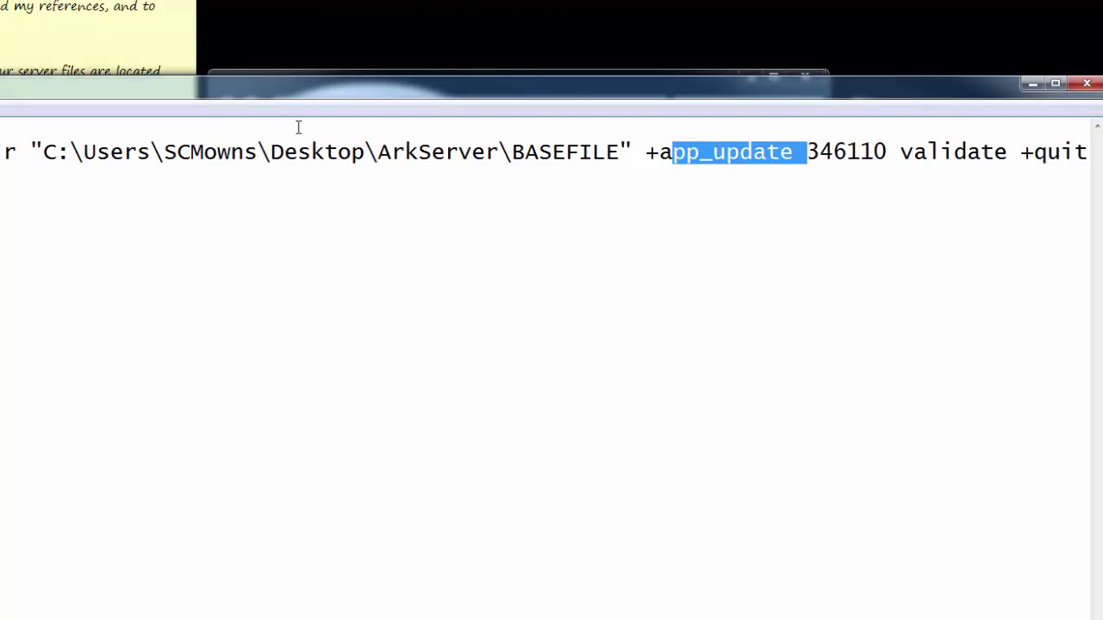
click(1087, 83)
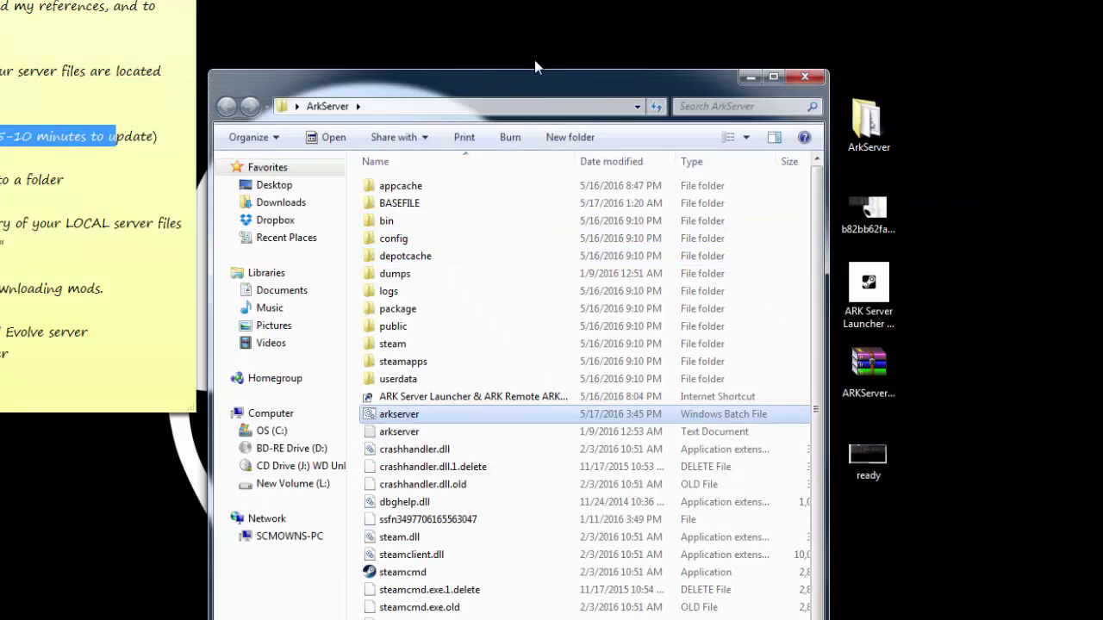
Open the BASEFILE folder inside ArkServer to view its contents, and return to the ArkServer folder
drag(562, 89, 560, 78)
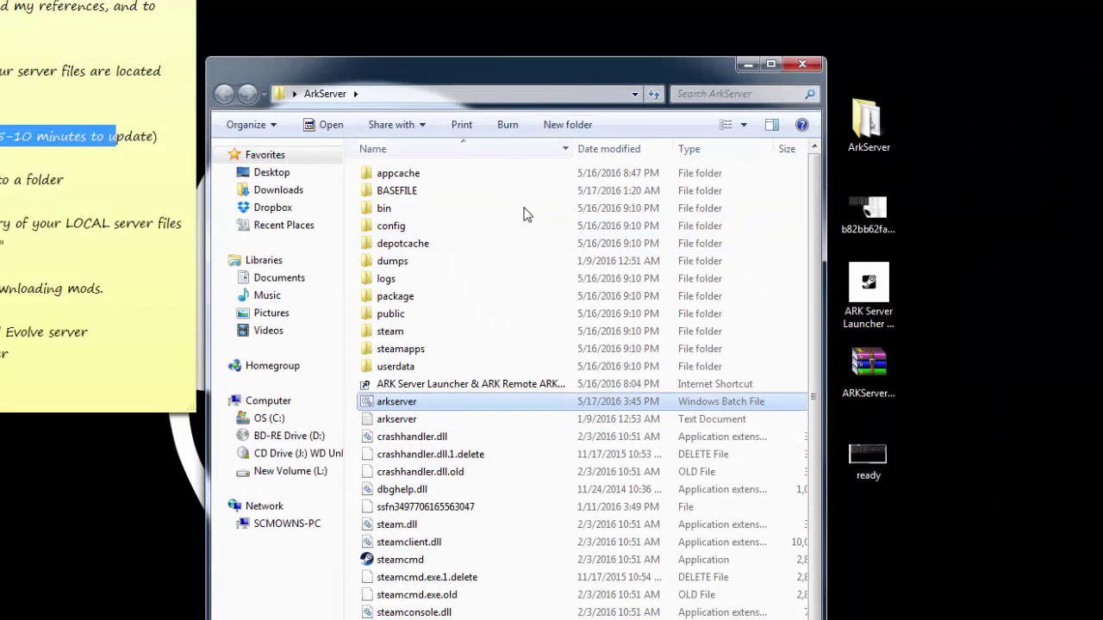
click(424, 185)
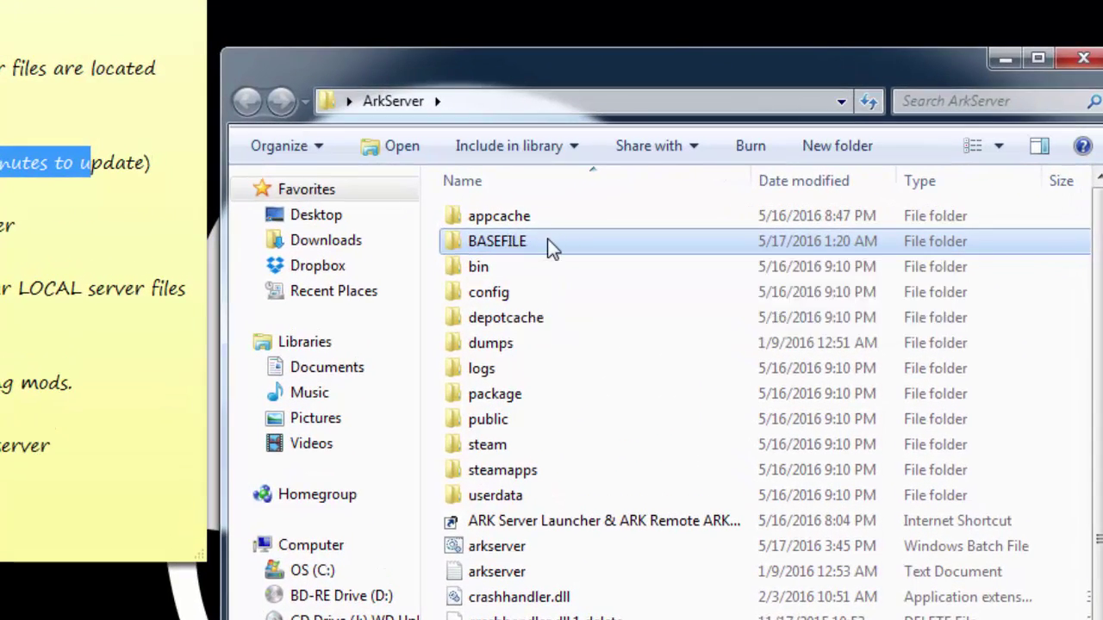
double_click(497, 241)
key(ctrl+a)
click(578, 611)
key(BackSpace)
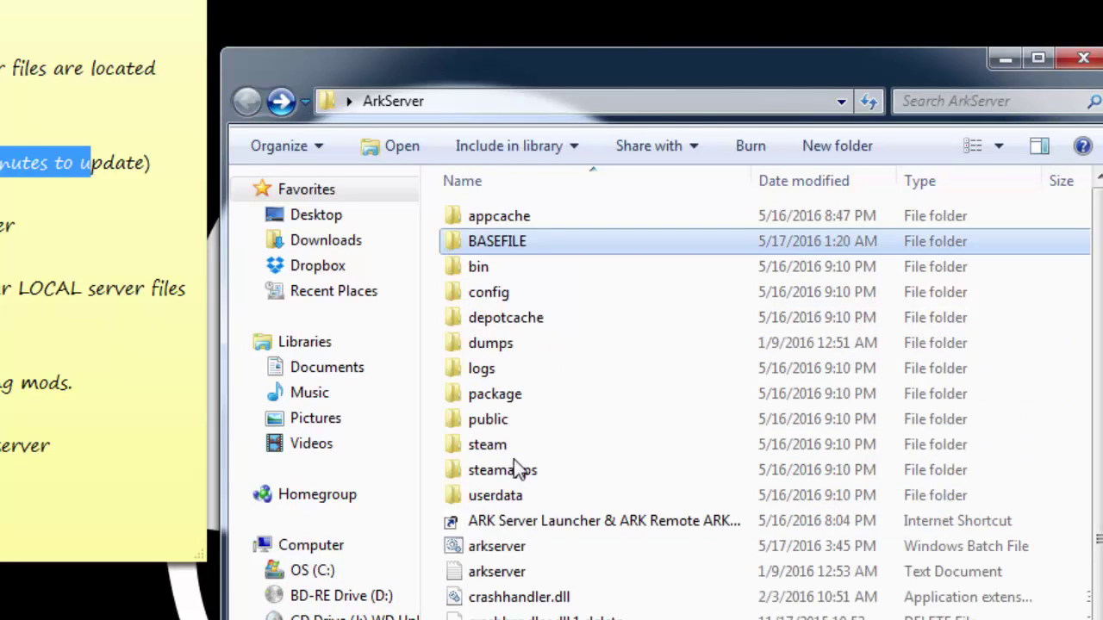
Look over the ArkServer subfolders appcache, bin and config, and select the arkserver batch file
click(511, 214)
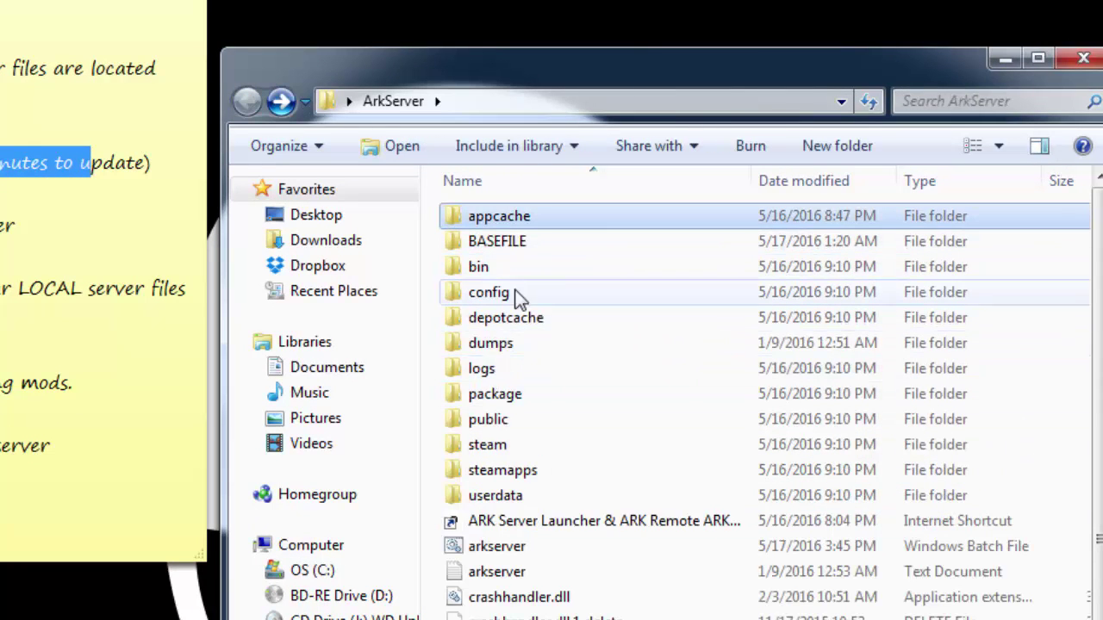
click(500, 266)
click(509, 297)
click(512, 222)
click(508, 546)
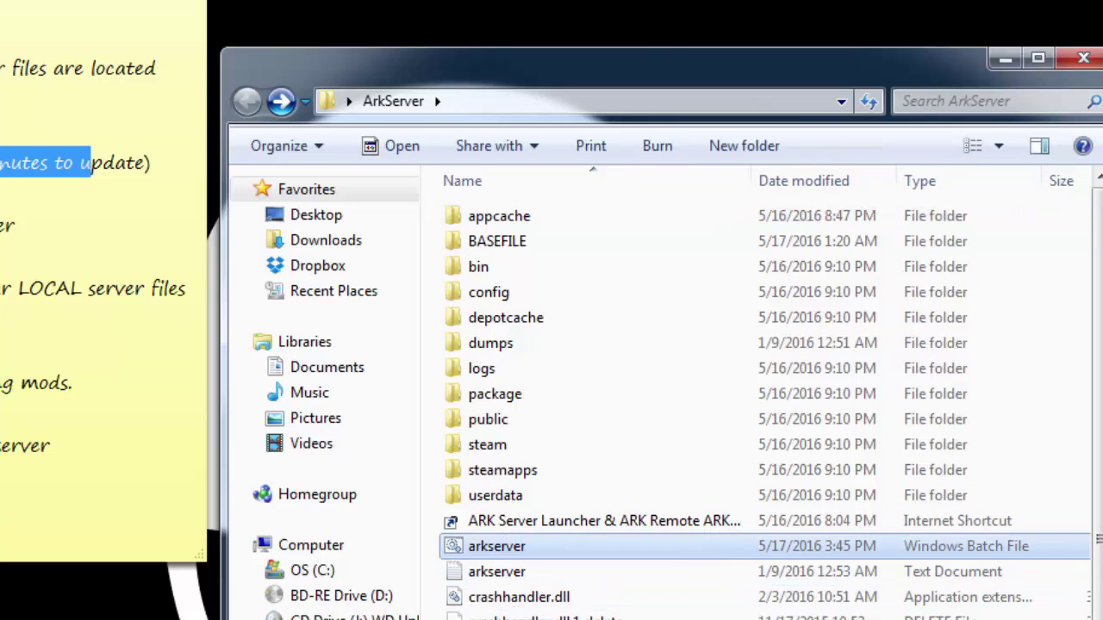
Examine all the server files and folders inside BASEFILE, and go back up to the ArkServer folder
click(501, 242)
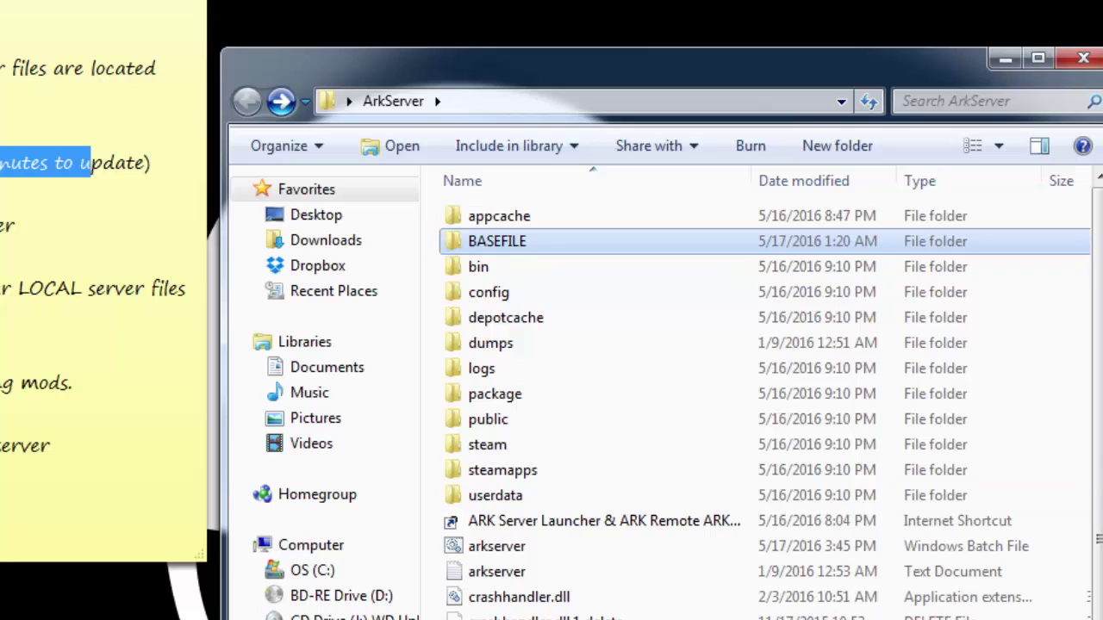
double_click(521, 244)
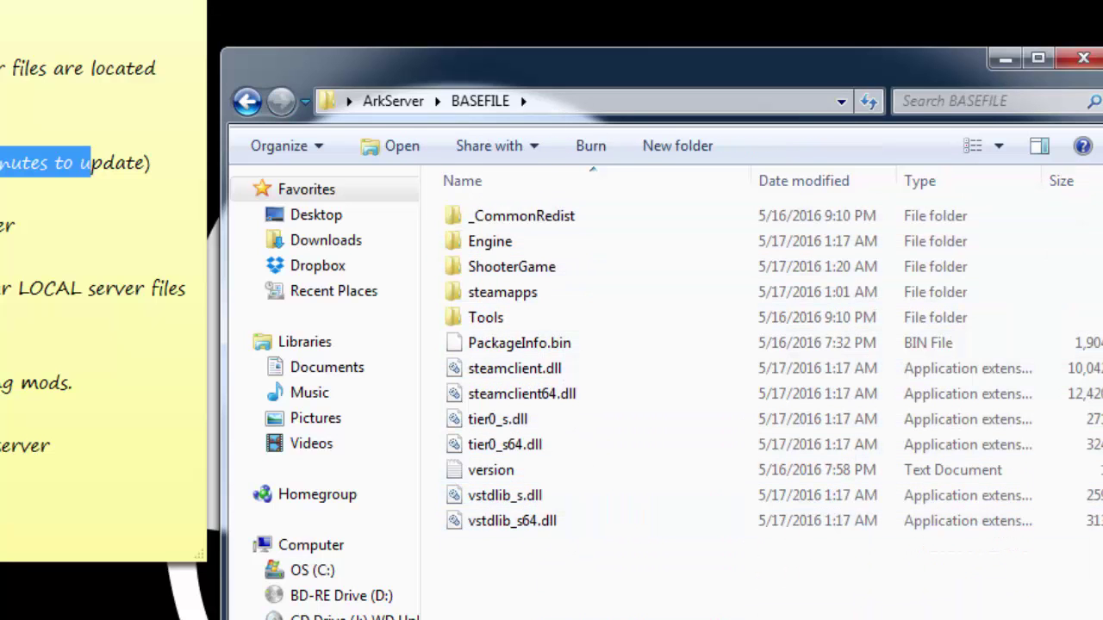
key(BackSpace)
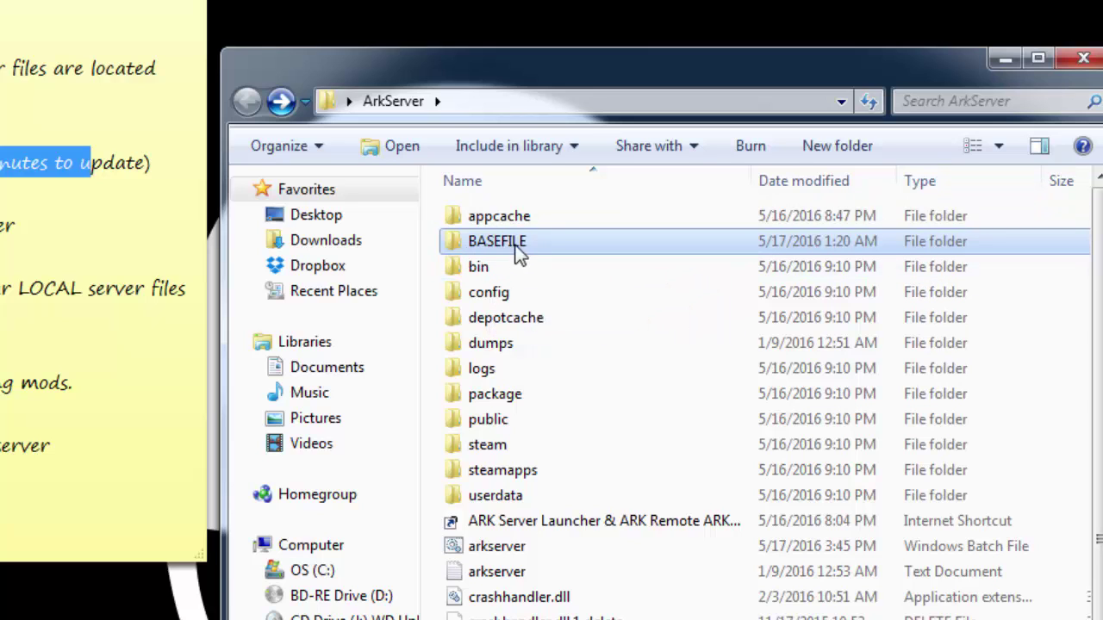
mouse_move(480, 248)
double_click(507, 247)
key(ctrl+a)
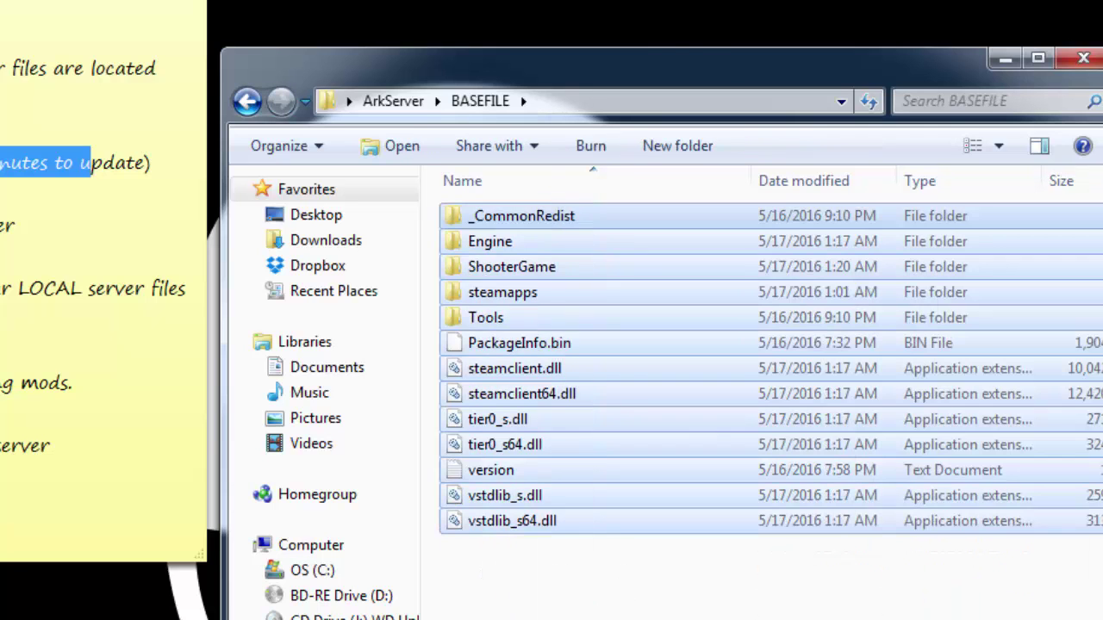
click(582, 545)
key(BackSpace)
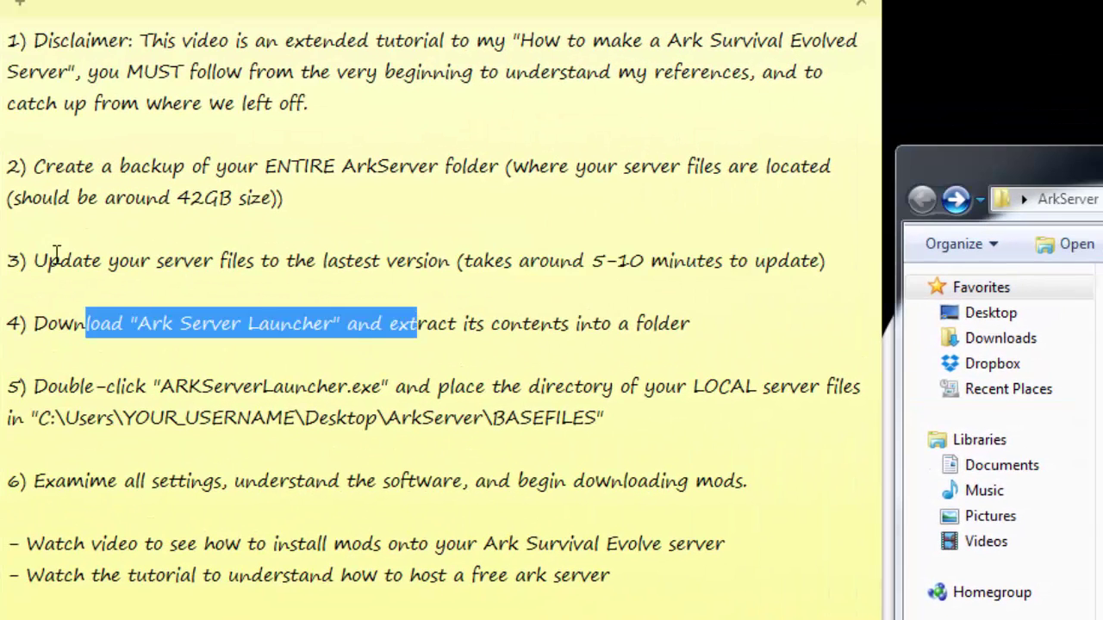
Read note items 3 and 4 on updating the server files and downloading and extracting Ark Server Launcher
drag(48, 259, 196, 262)
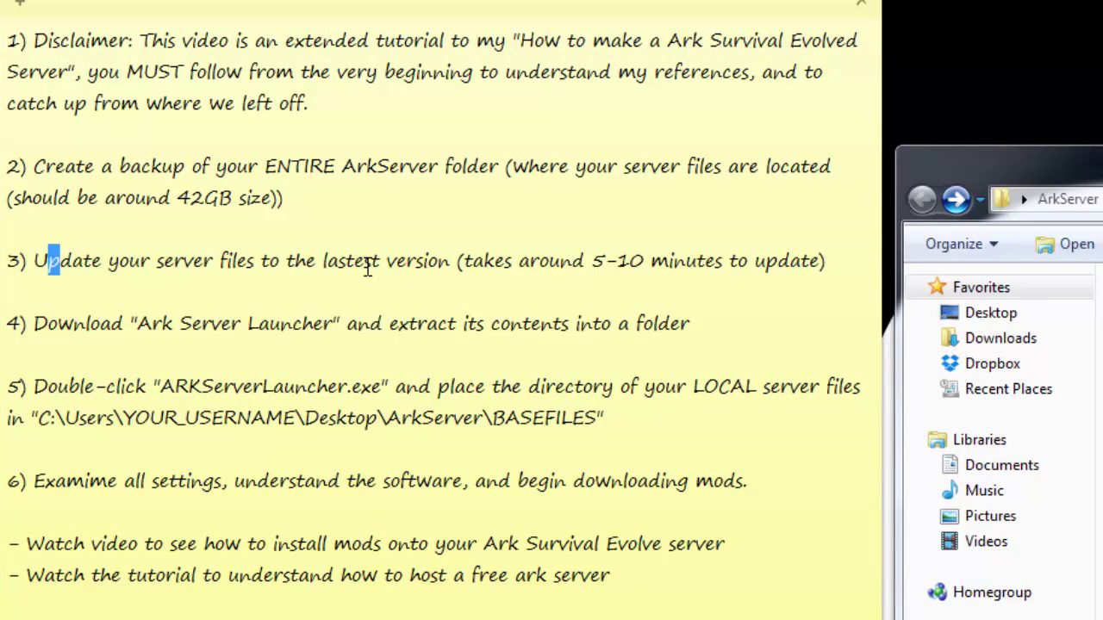
drag(74, 324, 456, 321)
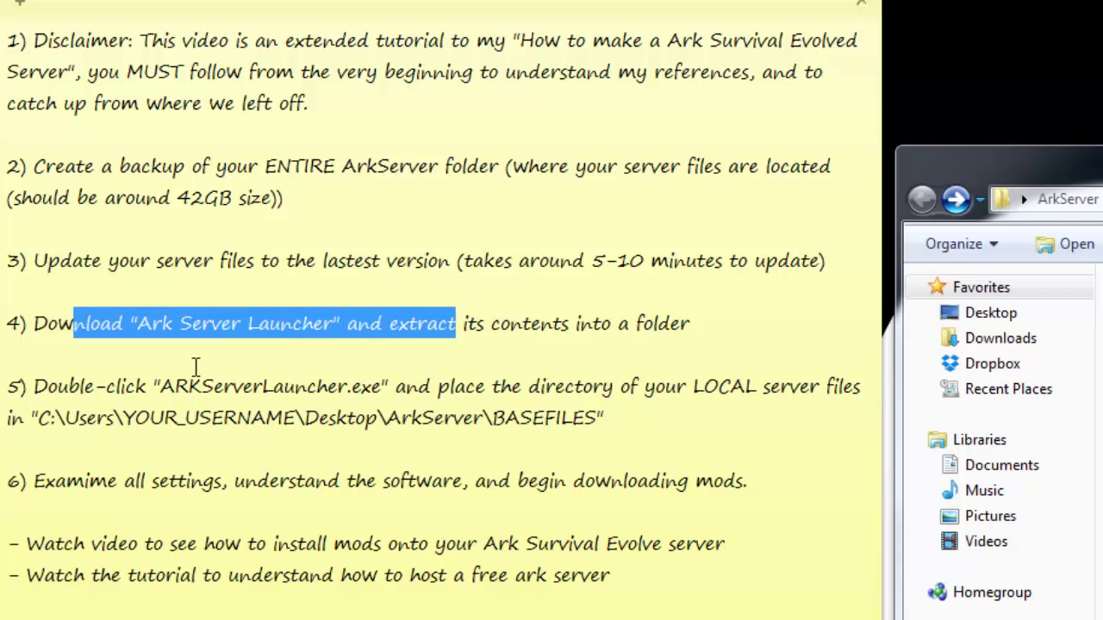
drag(658, 326, 457, 324)
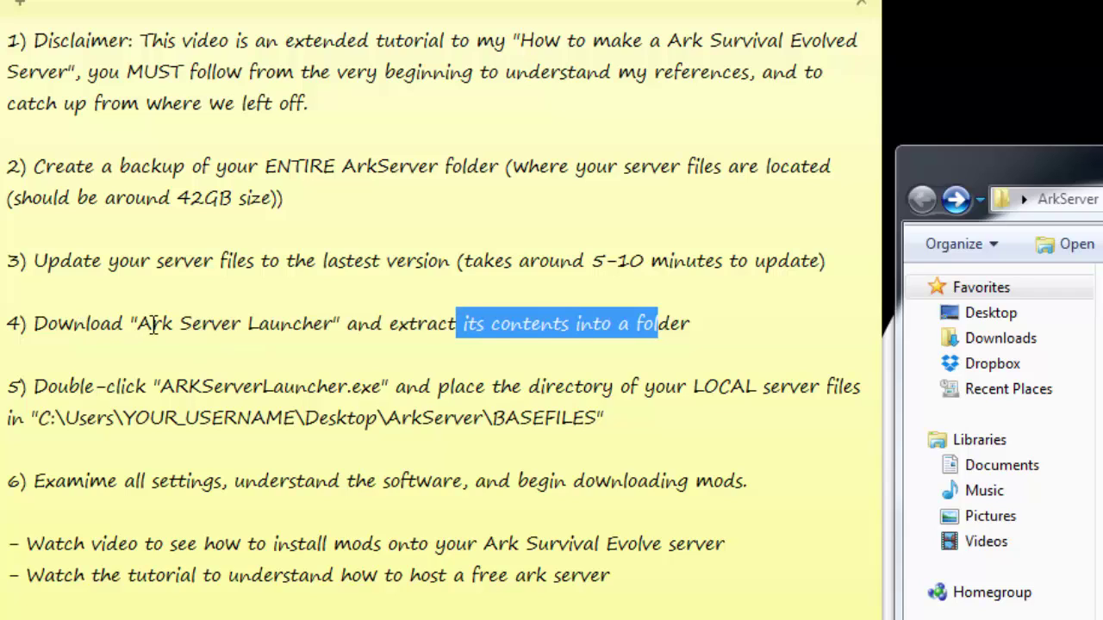
drag(151, 325, 309, 317)
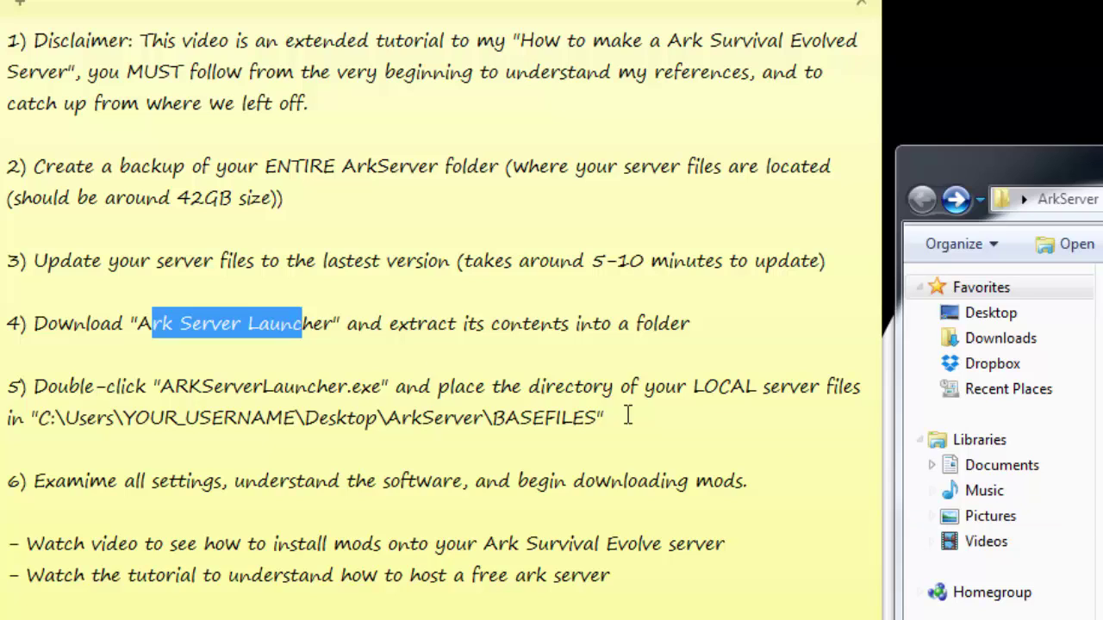
click(145, 324)
drag(138, 324, 337, 330)
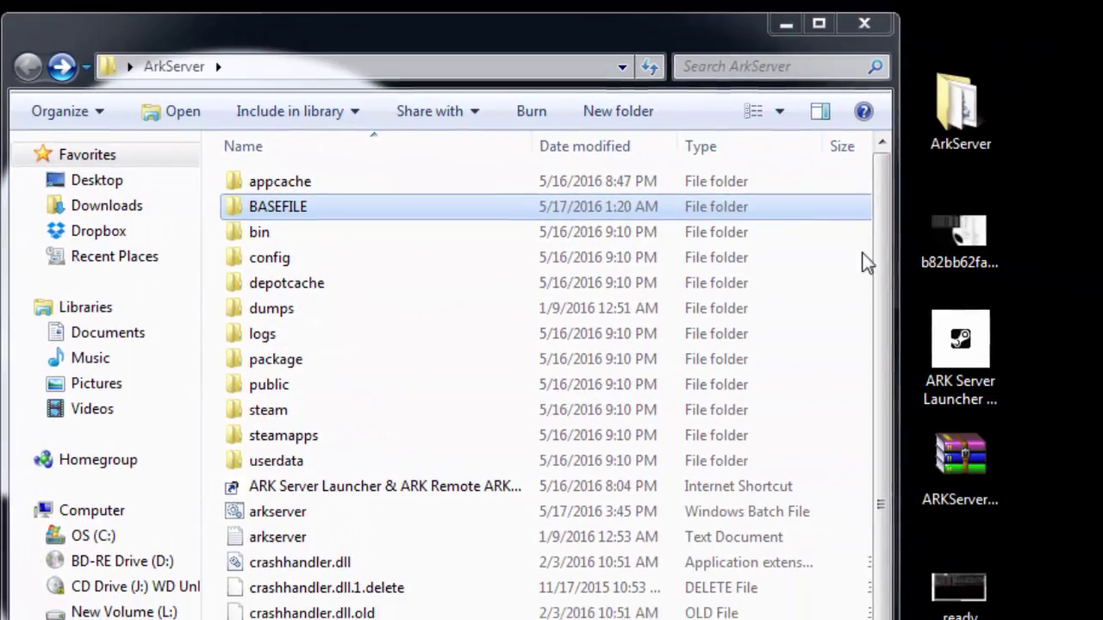
Open the ARK Server Launcher web shortcut from the desktop to load its Steam discussion in the browser
drag(733, 12, 664, 42)
click(999, 118)
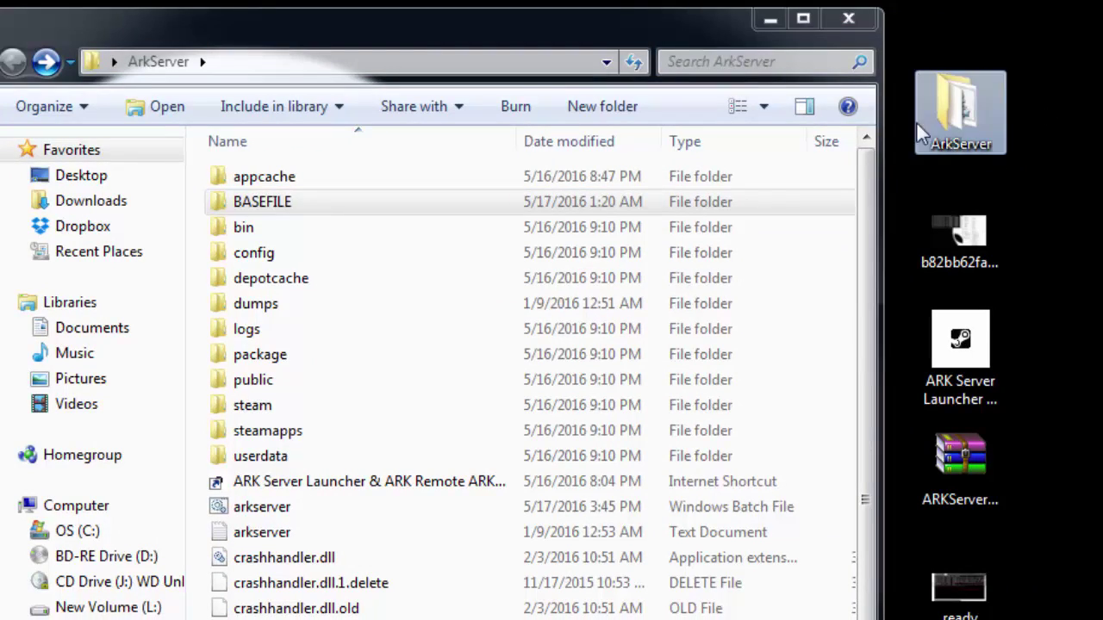
click(1036, 120)
double_click(959, 340)
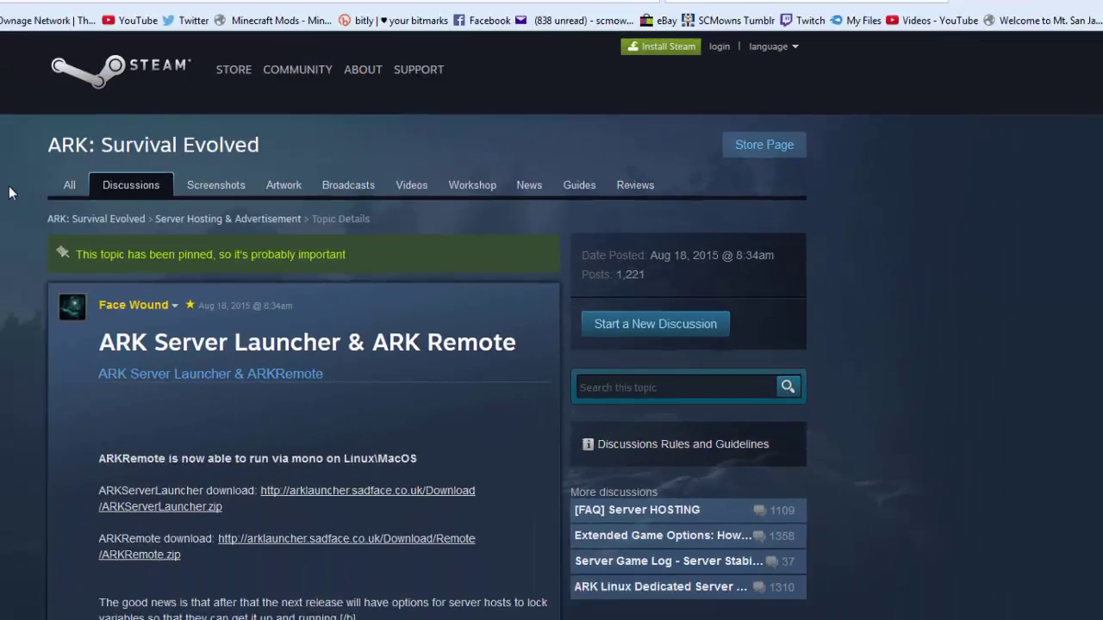
Look over the ARK: Survival Evolved discussion heading and the opening post on ARK Server Launcher & ARK Remote
scroll(222, 303, down, 1)
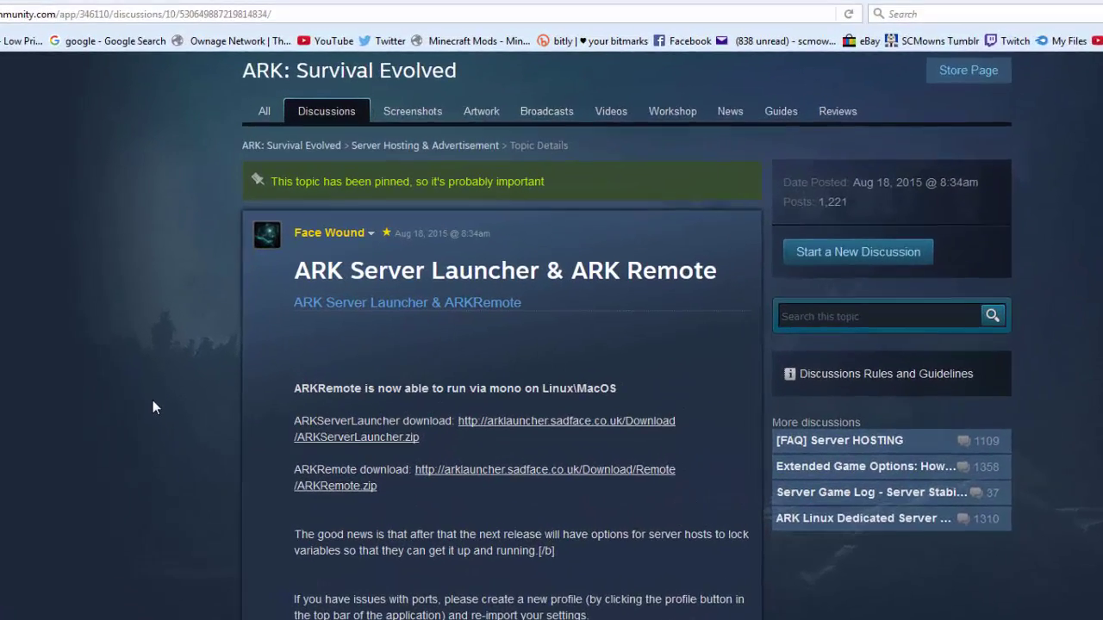
scroll(153, 400, down, 1)
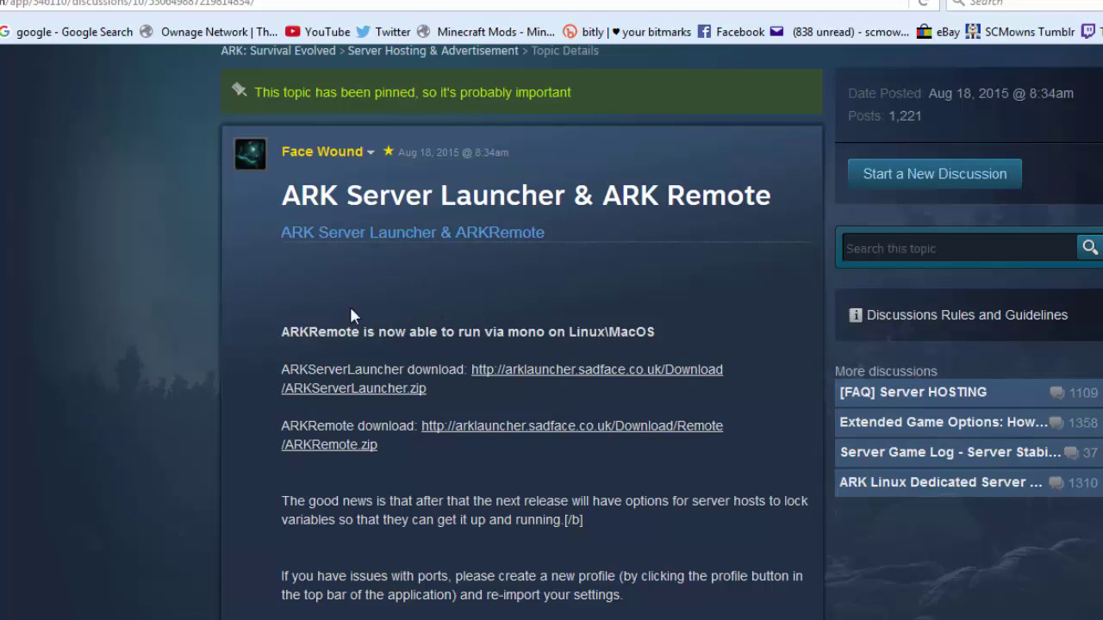
scroll(272, 320, up, 3)
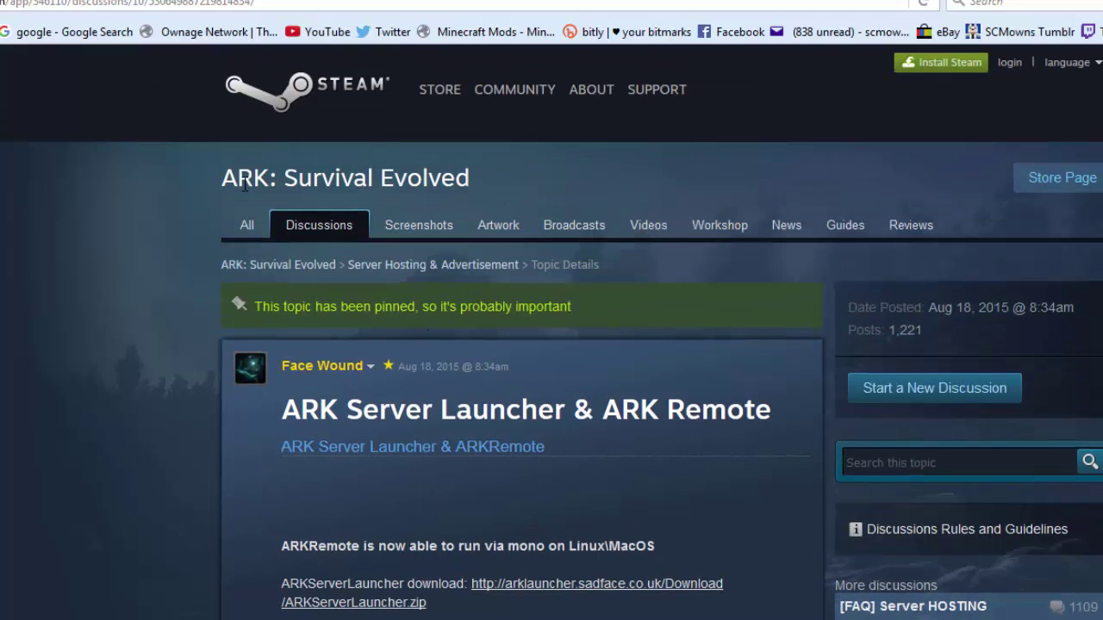
drag(245, 185, 470, 179)
click(25, 339)
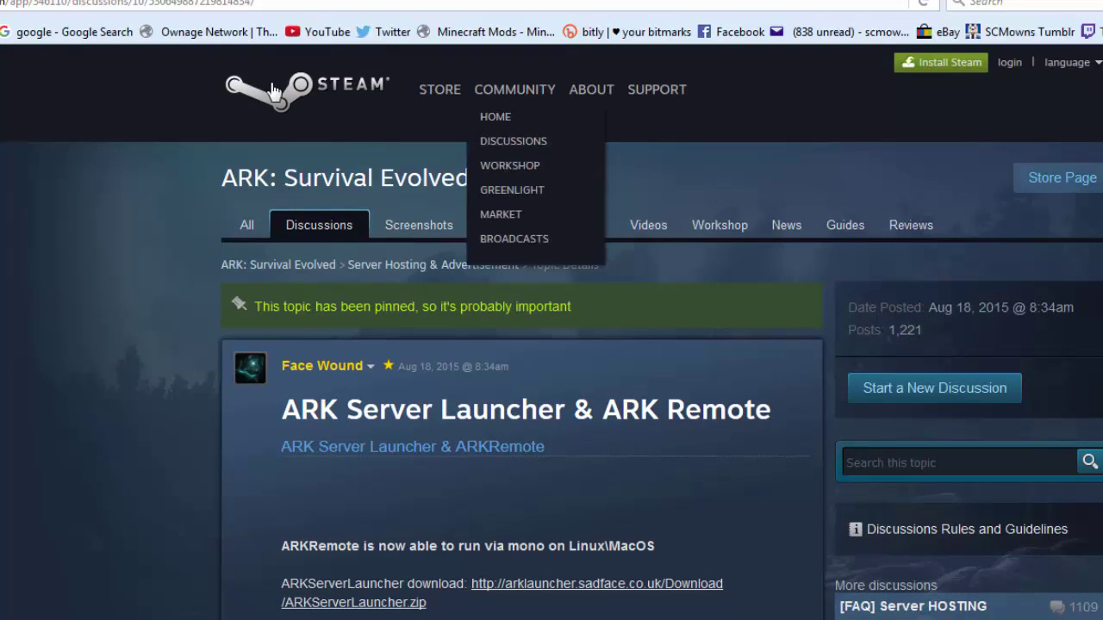
scroll(138, 319, down, 3)
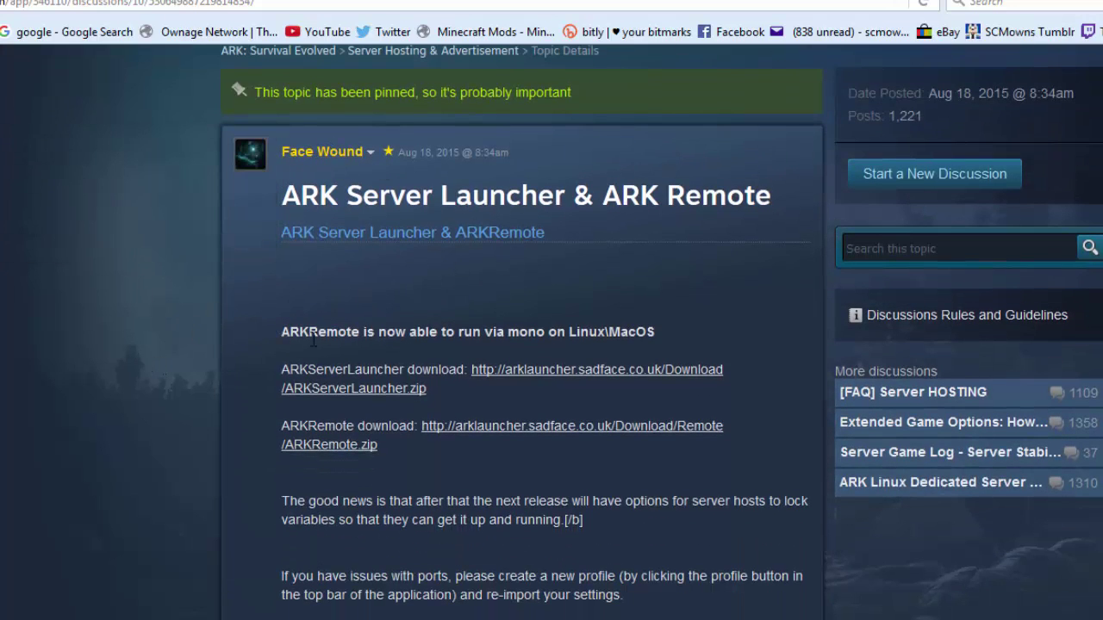
Examine the ARKServerLauncher.zip and ARKRemote.zip download entries in the discussion's opening post
drag(299, 369, 472, 377)
click(369, 363)
click(568, 401)
drag(276, 426, 403, 422)
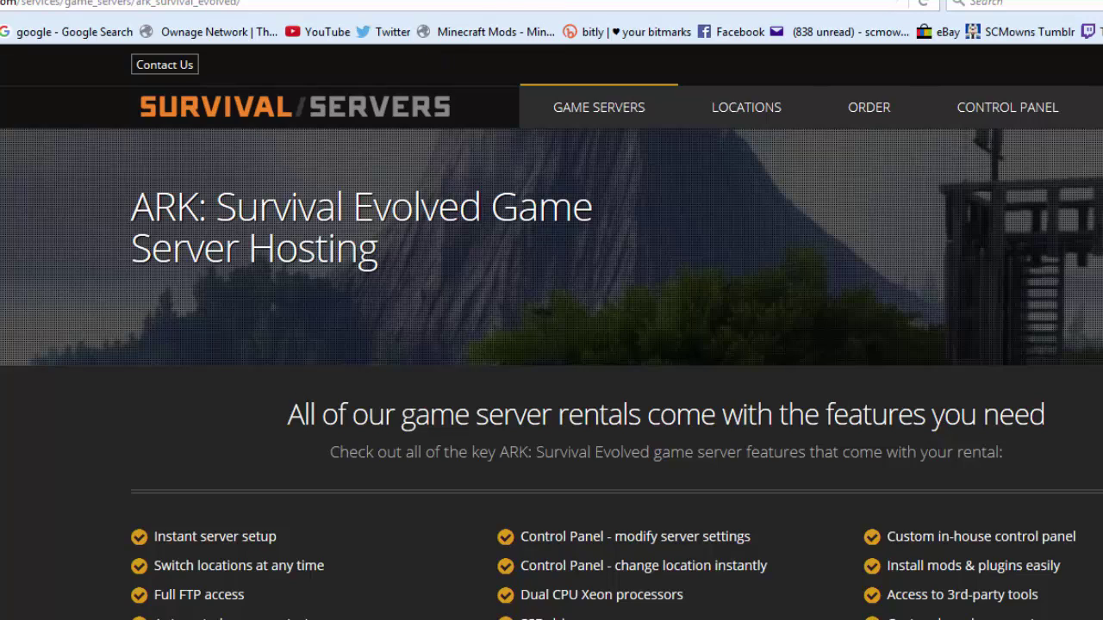
key(ctrl+Tab)
key(ctrl+Tab)
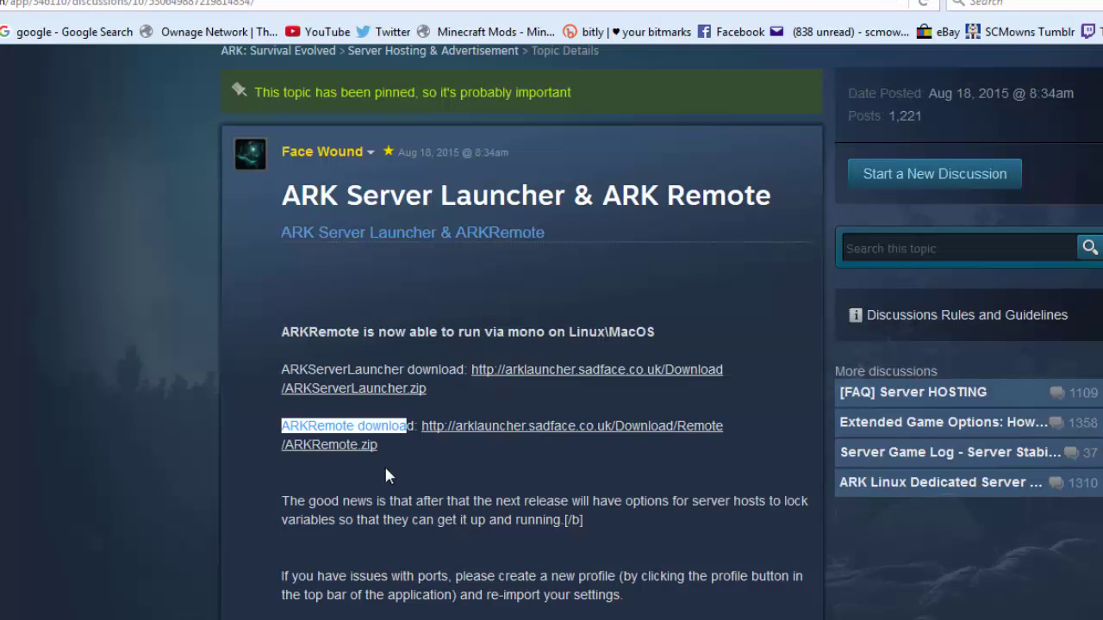
click(372, 424)
mouse_move(267, 433)
mouse_down()
mouse_move(436, 453)
mouse_move(280, 428)
mouse_up()
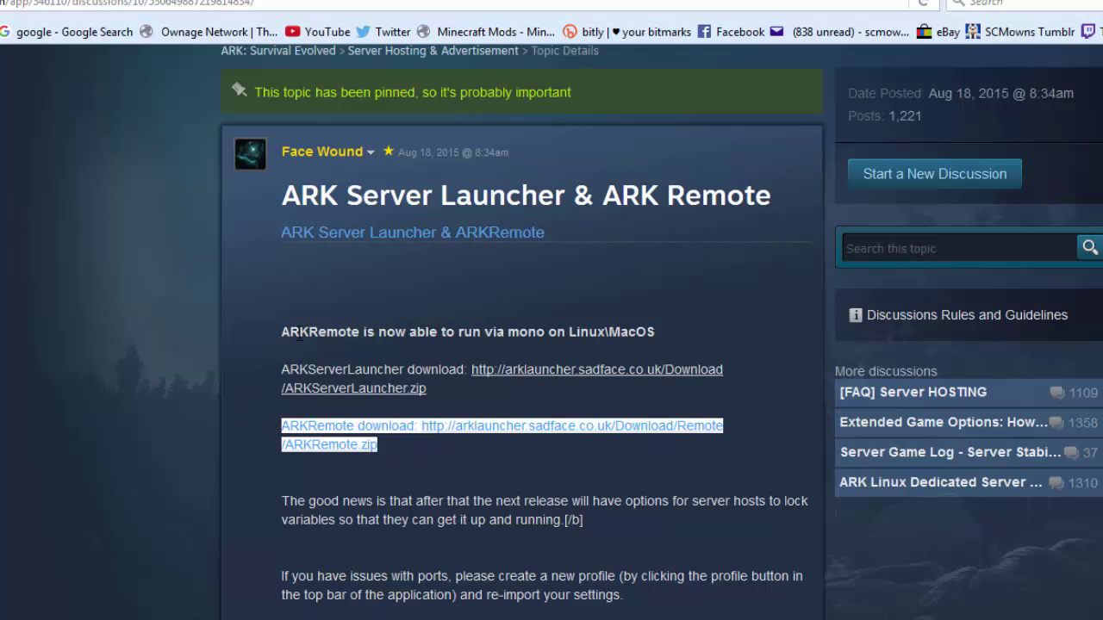
drag(305, 369, 415, 371)
click(293, 363)
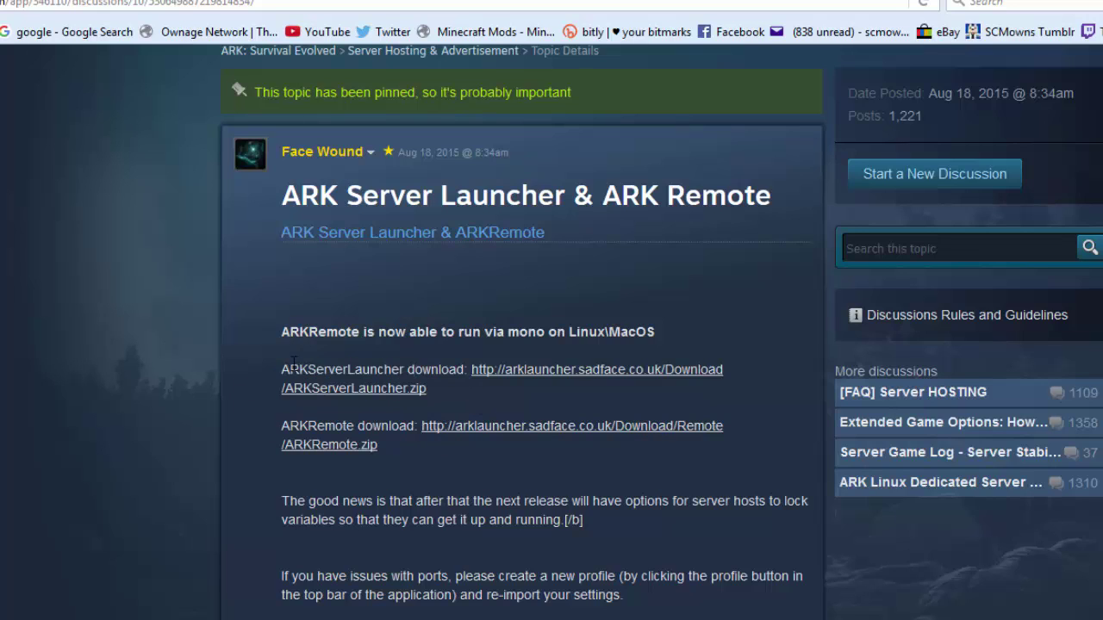
drag(322, 365, 450, 371)
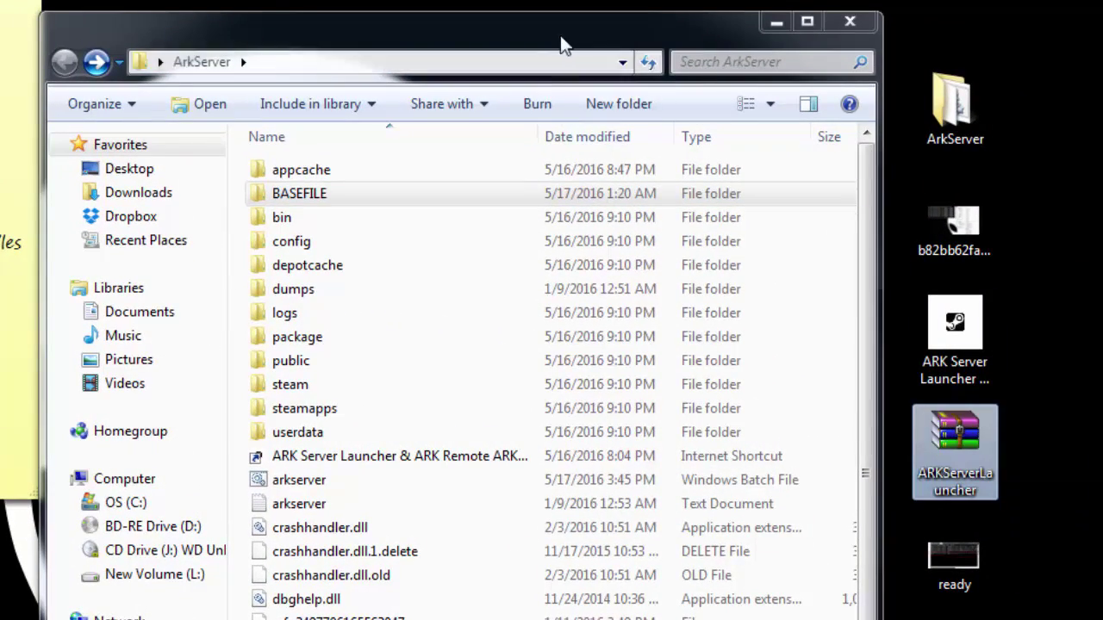
Create a desktop folder named ArkLaunch and place it beside the ArkServer folder
drag(616, 28, 0, 0)
right_click(755, 210)
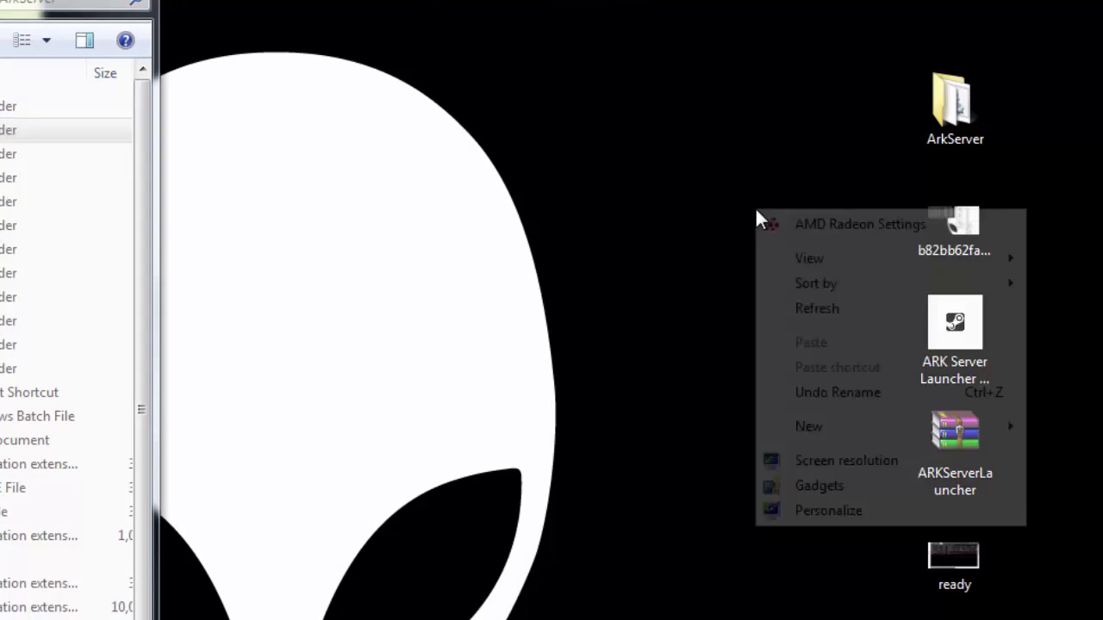
mouse_move(814, 425)
click(997, 397)
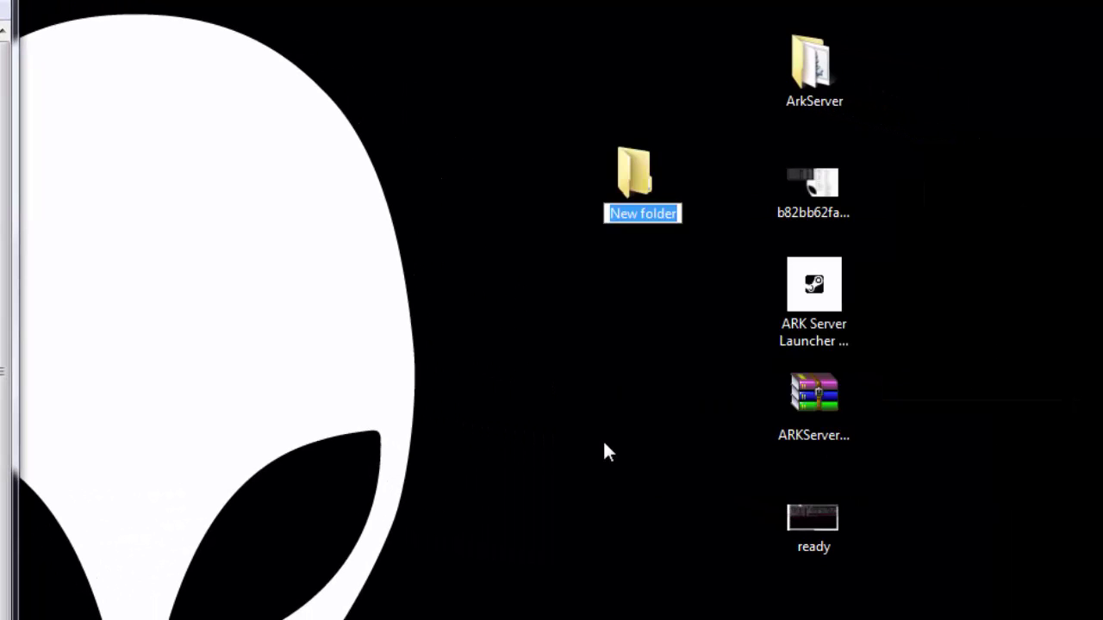
text(ArkLa)
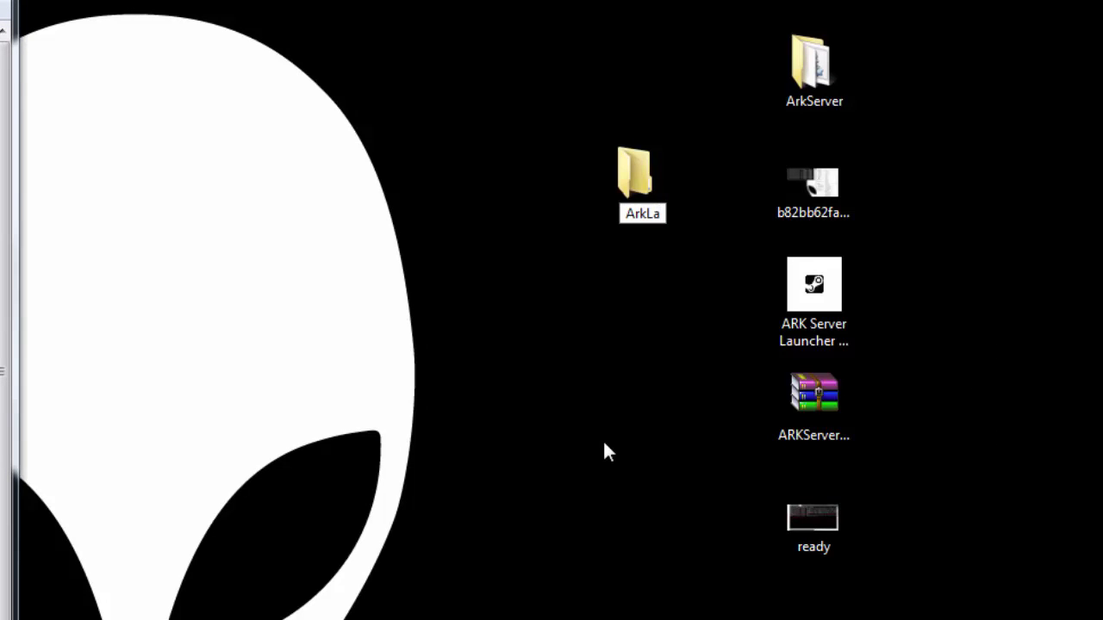
text(unch)
key(Return)
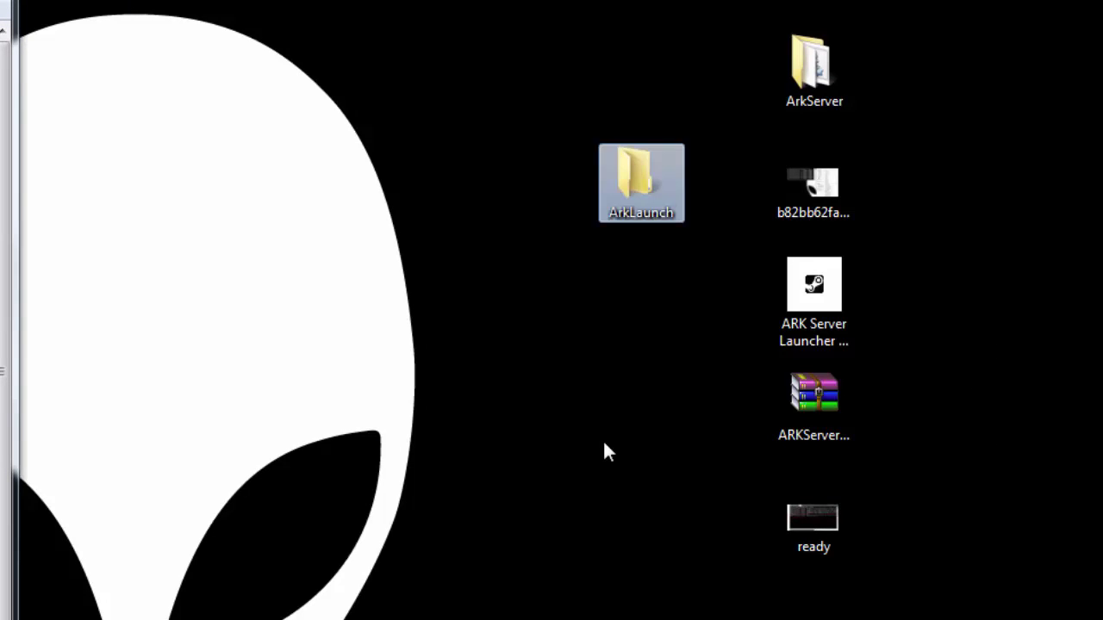
click(659, 259)
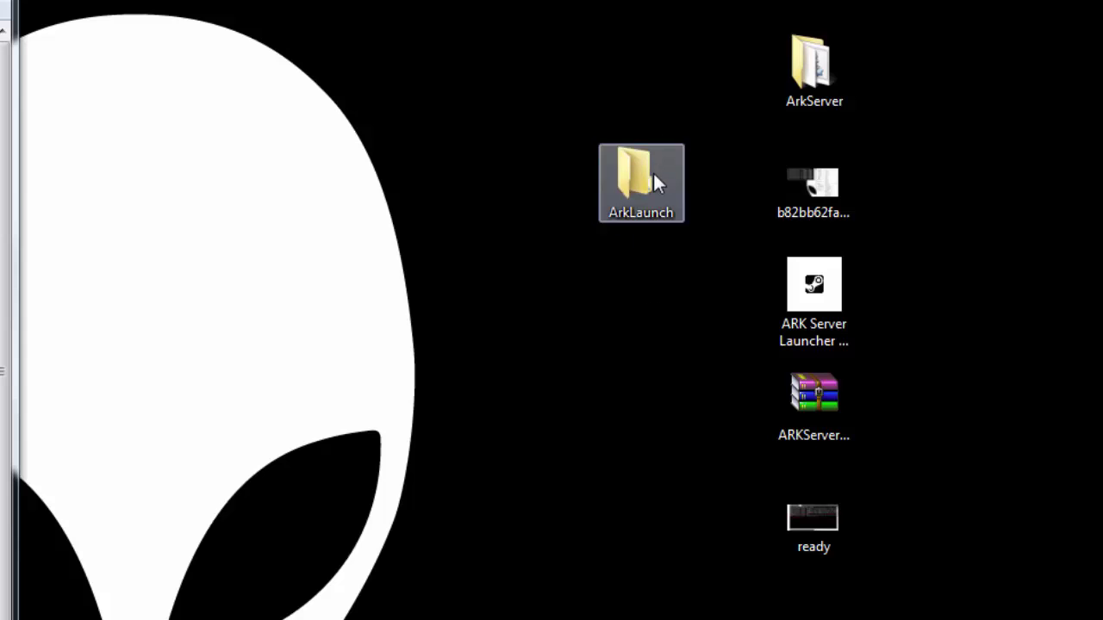
drag(653, 181, 739, 69)
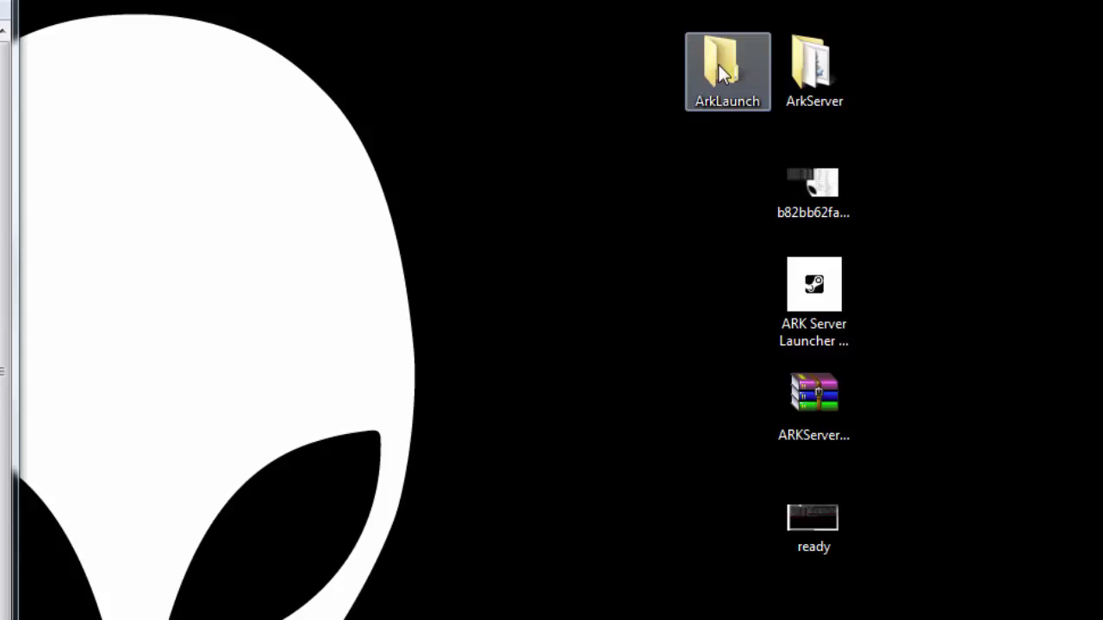
drag(847, 4, 787, 97)
click(933, 52)
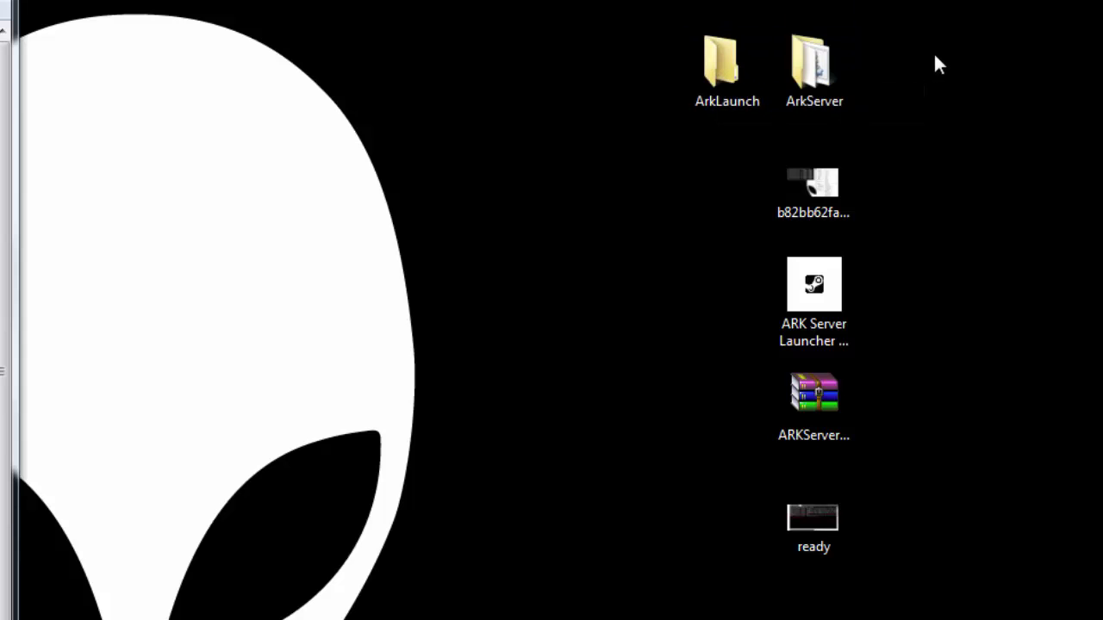
drag(879, 2, 801, 103)
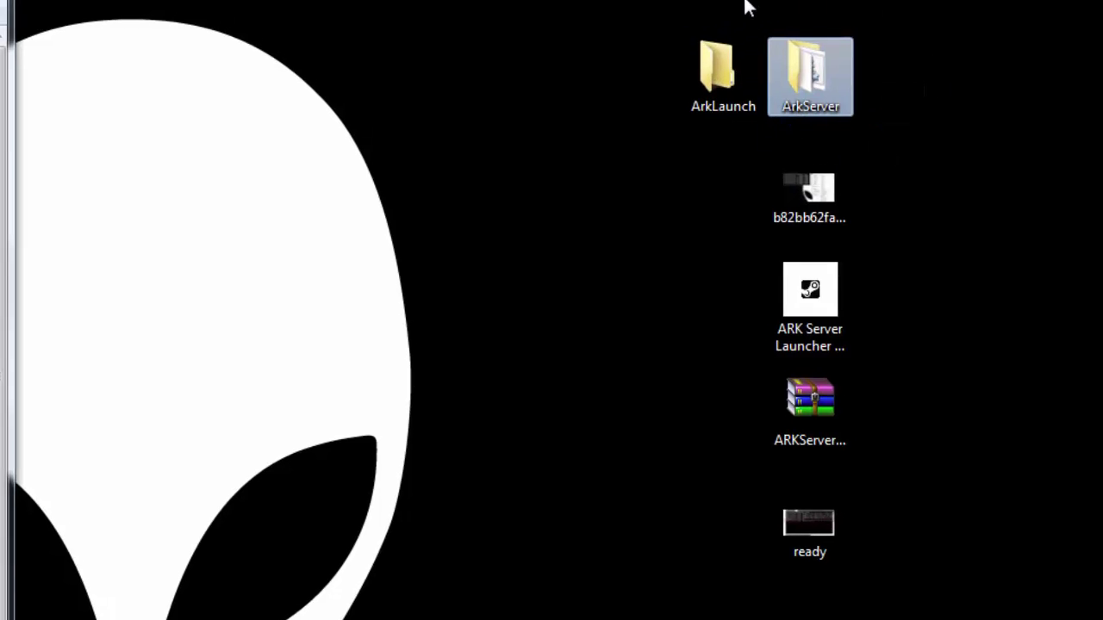
click(853, 25)
click(774, 138)
drag(774, 138, 762, 157)
click(799, 53)
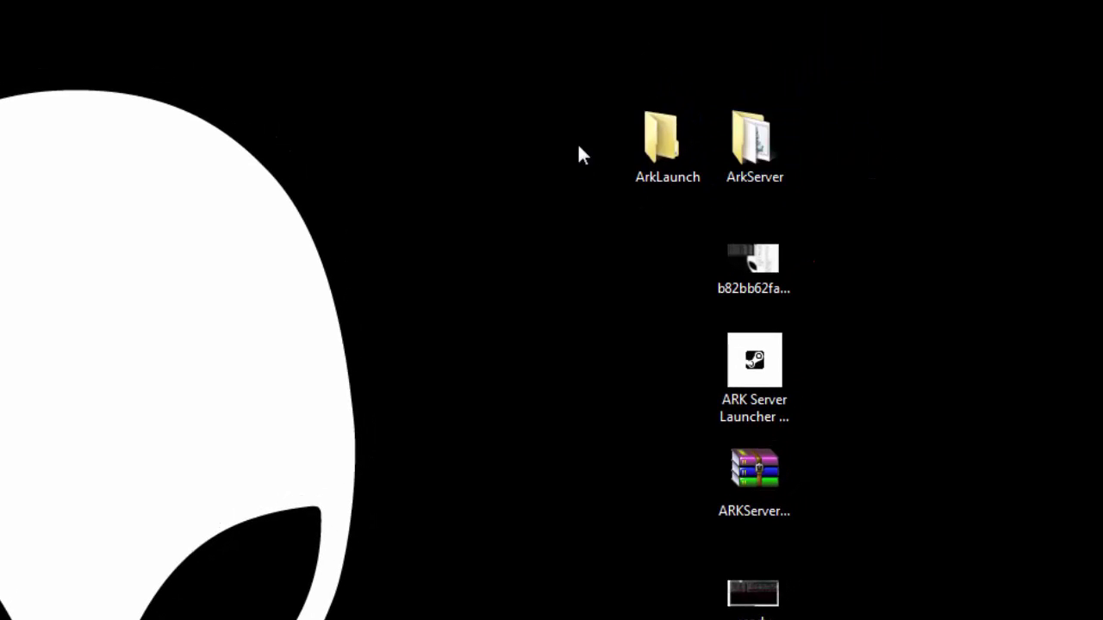
drag(579, 146, 709, 177)
drag(709, 49, 616, 278)
Extract the Default folder, ARKServerLauncher.exe and Updater.exe from the desktop's ARKServerLauncher.zip into the ArkLaunch folder using WinRAR
click(726, 486)
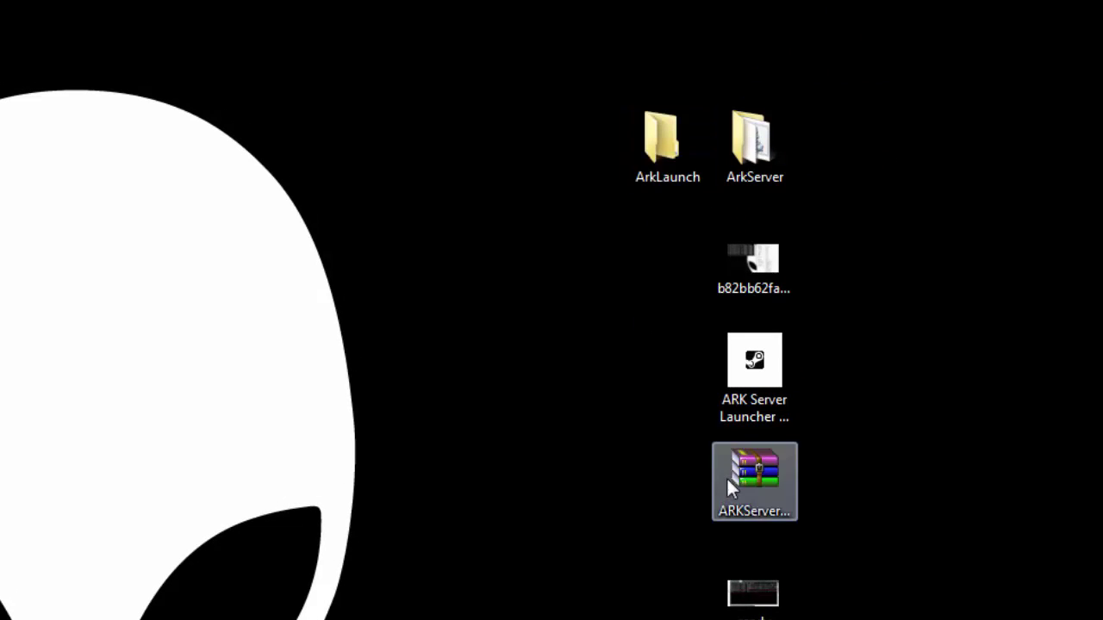
double_click(768, 484)
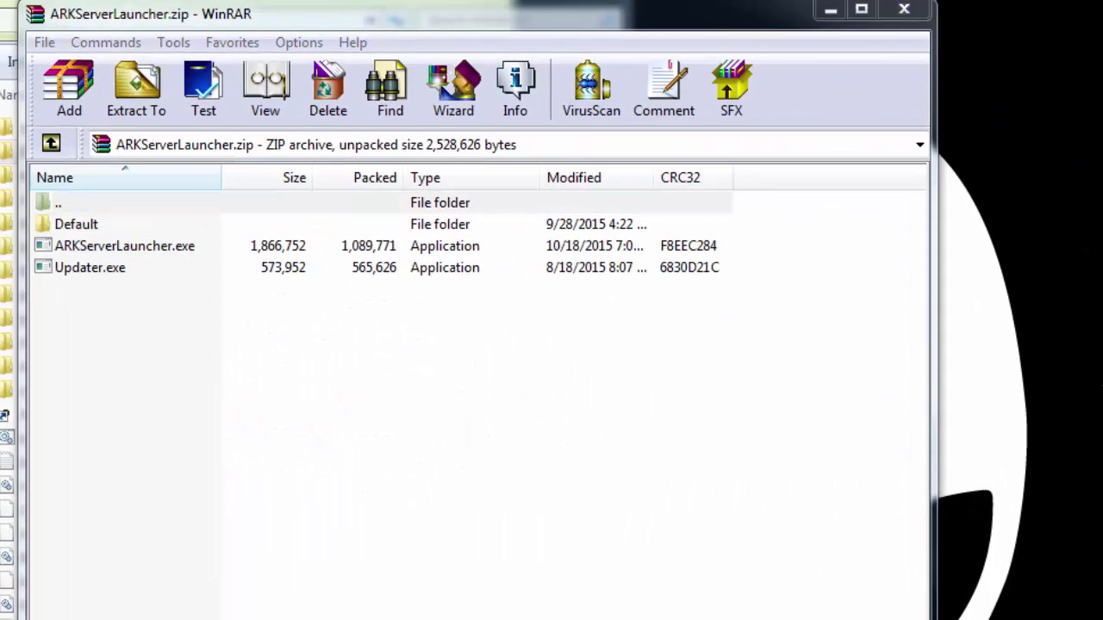
click(665, 17)
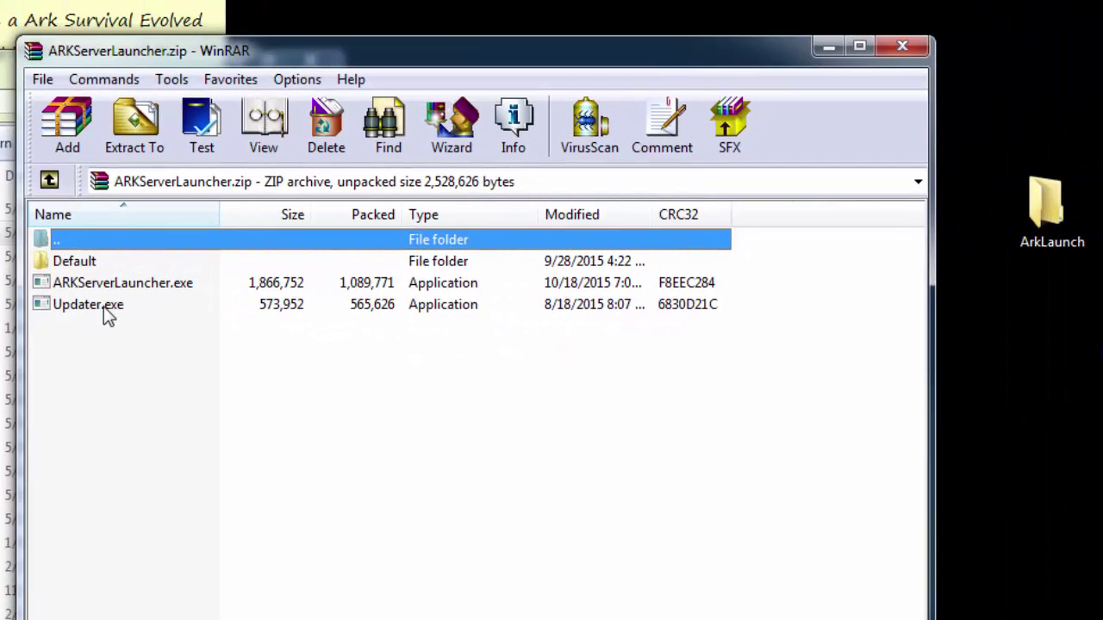
mouse_move(135, 365)
mouse_down()
mouse_move(94, 289)
mouse_move(93, 260)
mouse_move(86, 285)
mouse_move(211, 335)
mouse_move(756, 391)
mouse_move(1050, 231)
mouse_up()
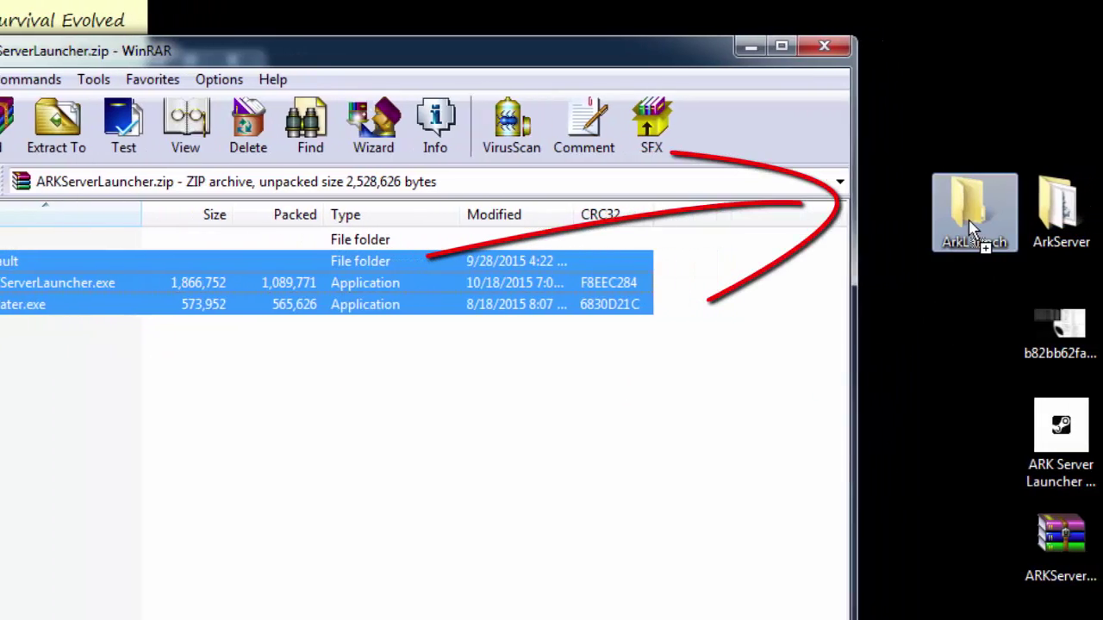
Finish extracting the launcher files into the ArkLaunch folder, close the archive and run ARKServerLauncher from that folder
drag(974, 231, 969, 238)
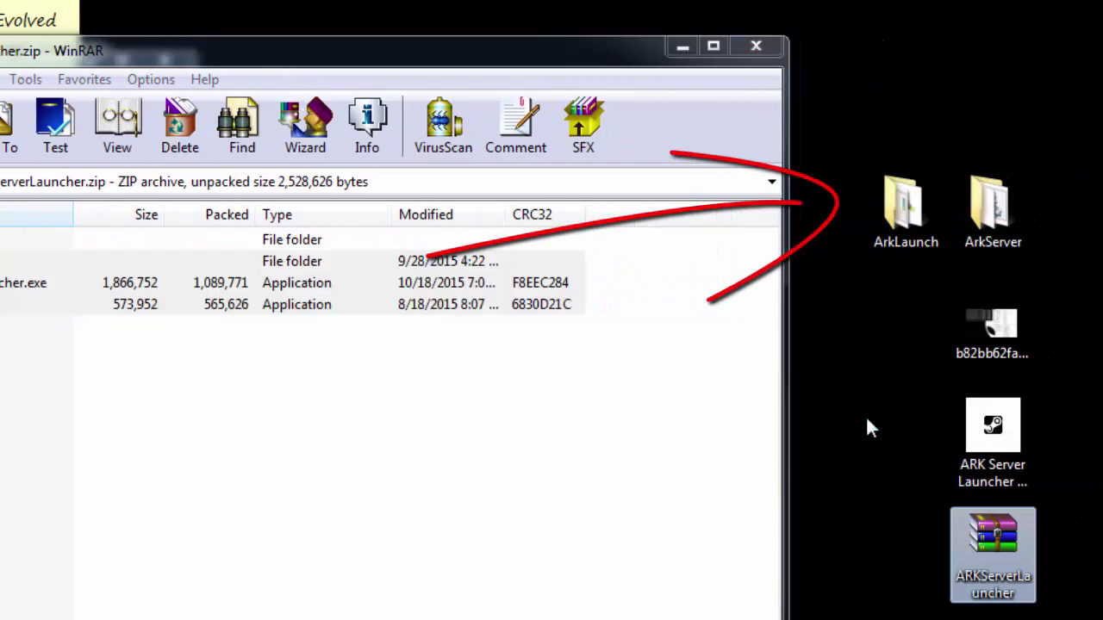
click(757, 47)
double_click(889, 204)
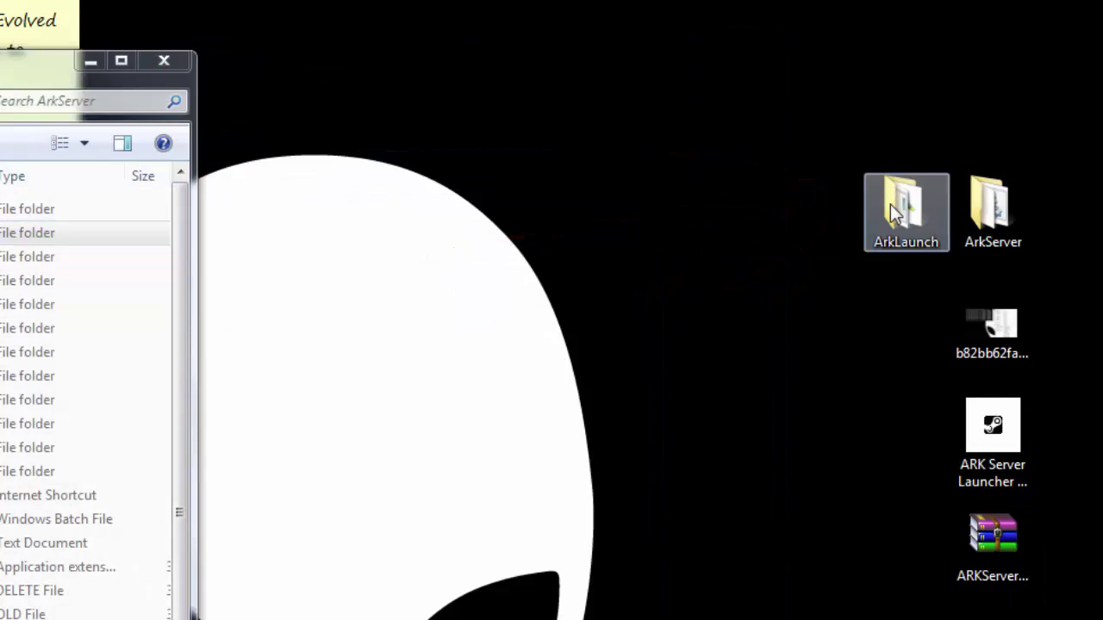
drag(102, 96, 1077, 77)
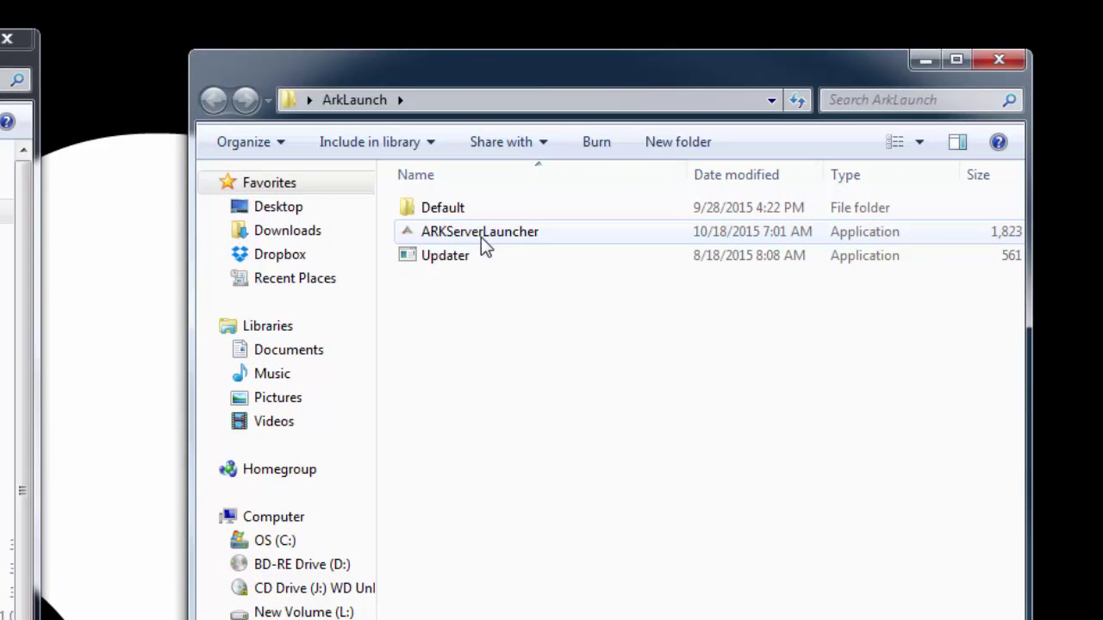
double_click(477, 239)
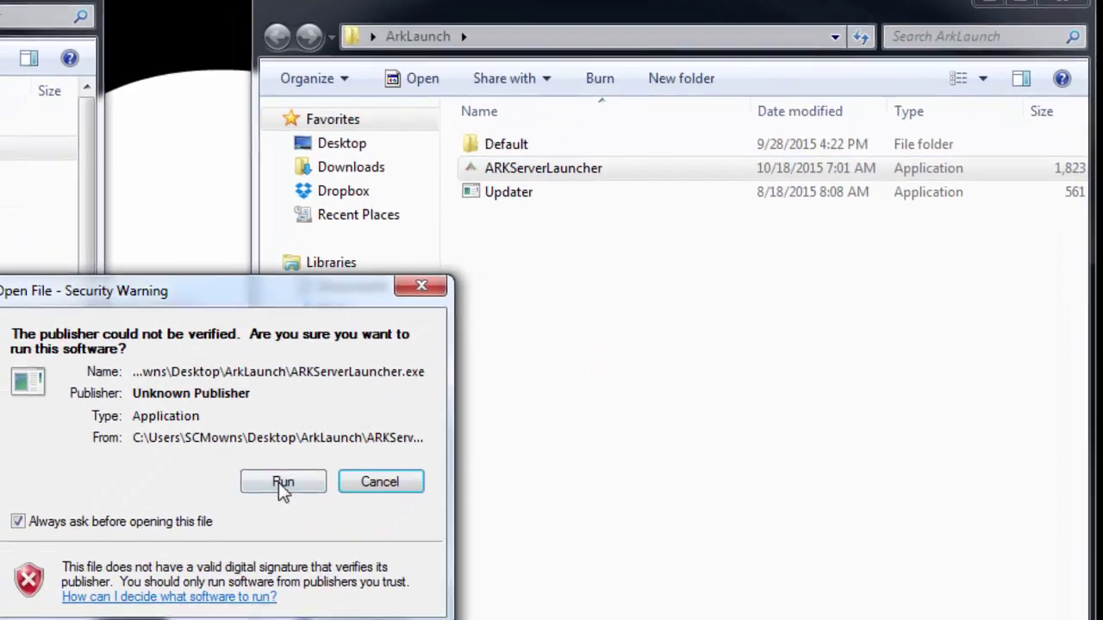
key(Return)
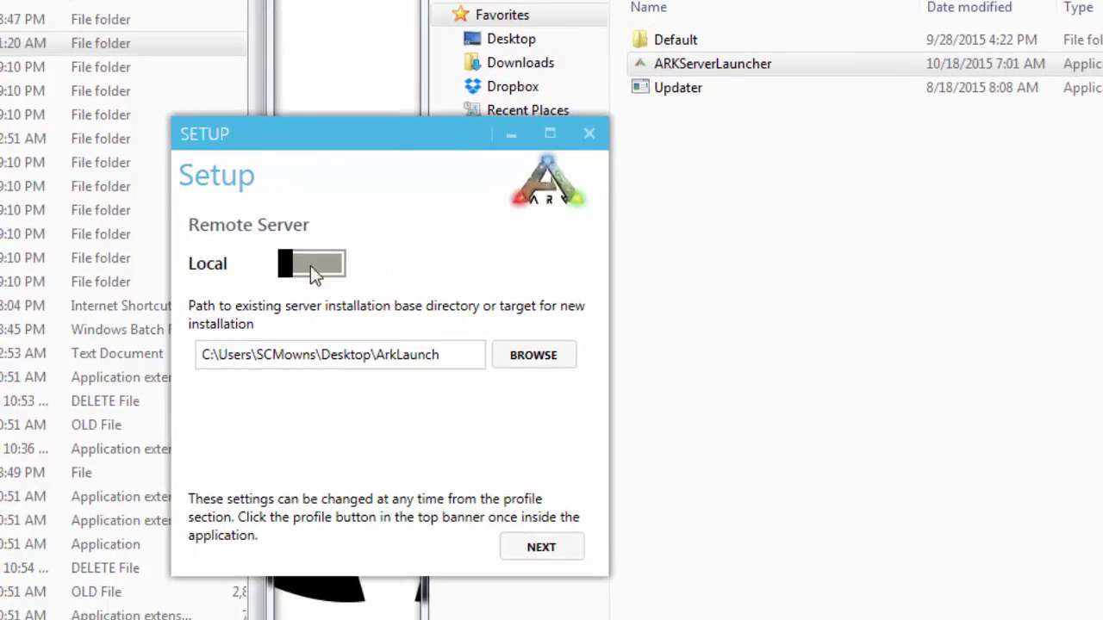
Check the Remote setup option, return to Local, set the server installation path to the BASEFILE folder inside ArkServer and continue
click(320, 274)
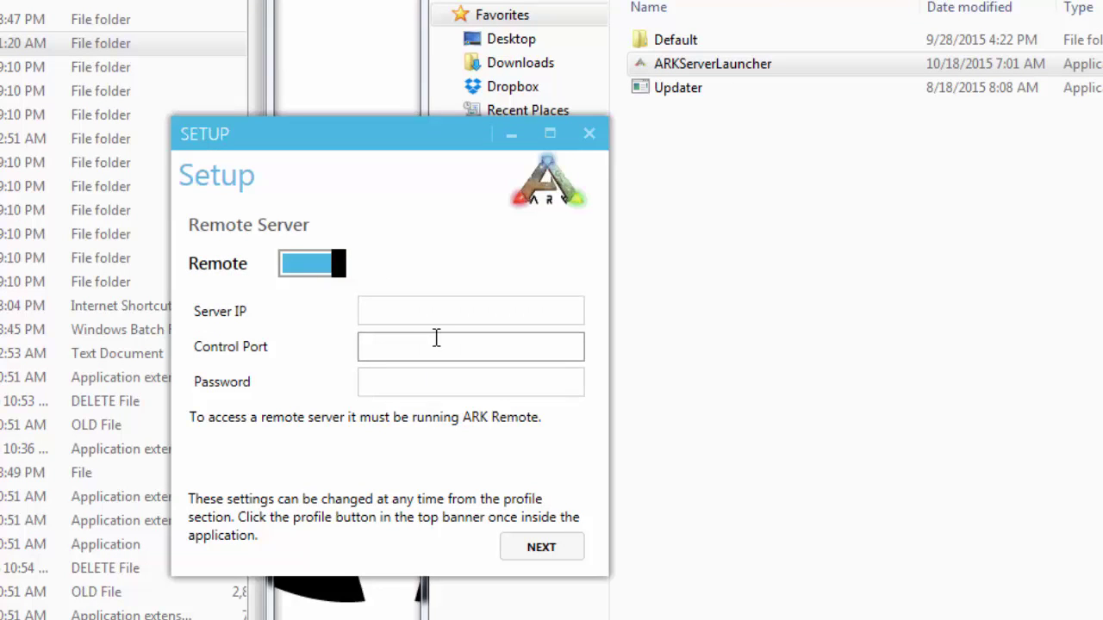
click(321, 264)
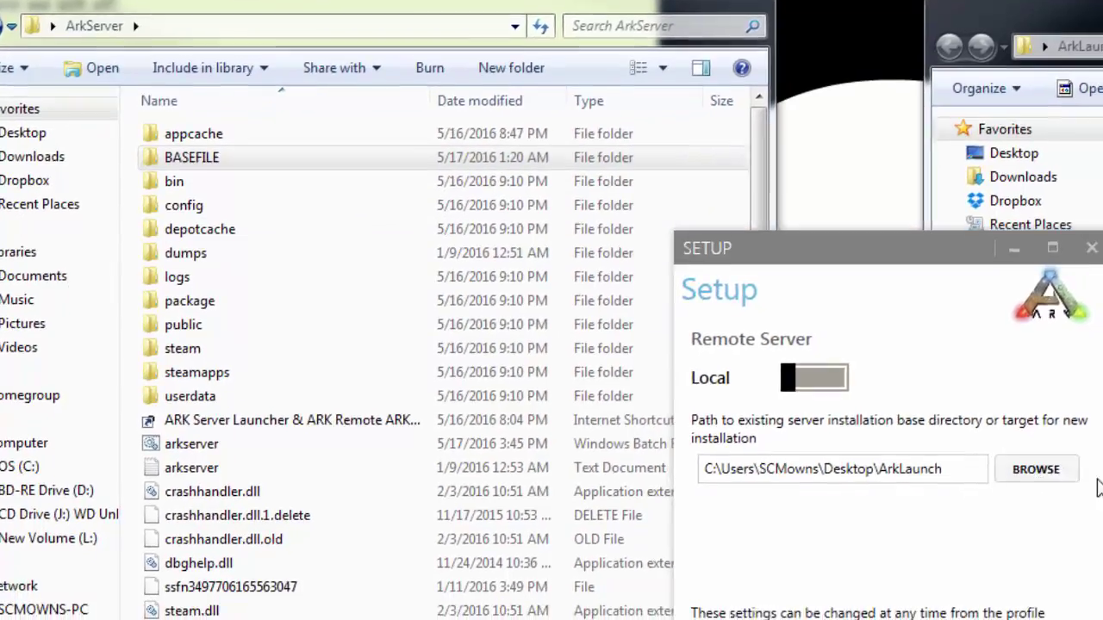
click(1041, 508)
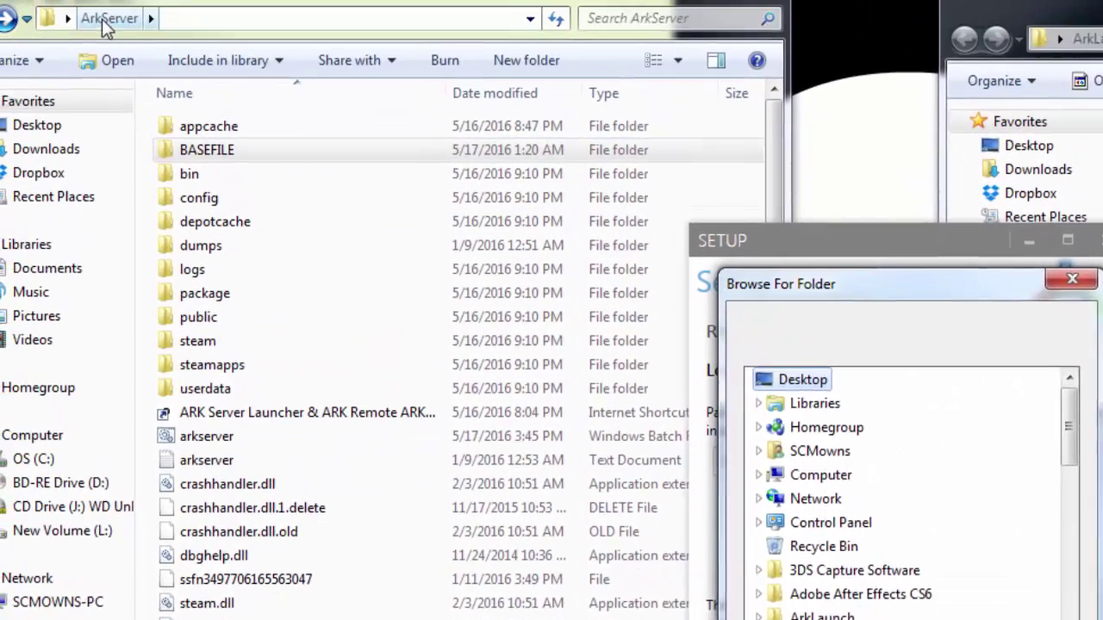
drag(1068, 430, 1071, 452)
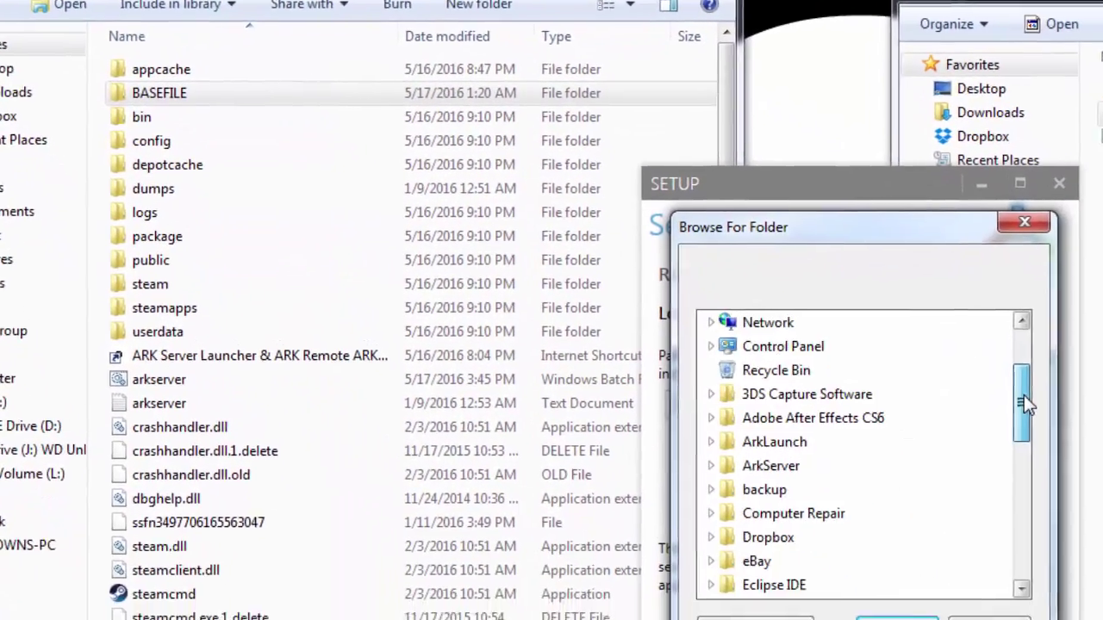
drag(1023, 398, 1025, 405)
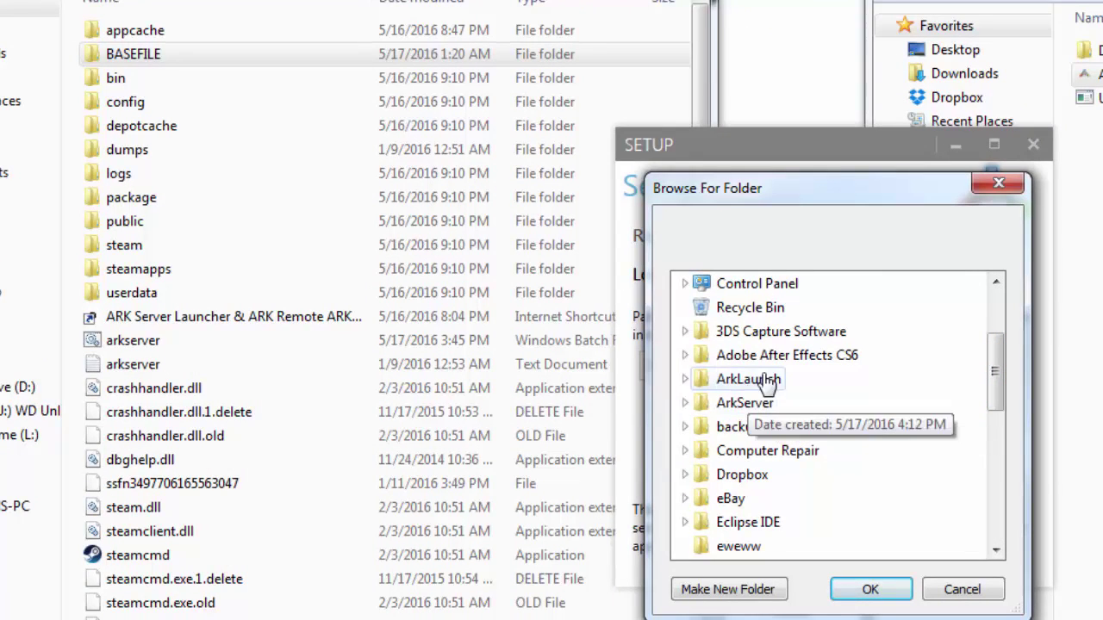
click(686, 403)
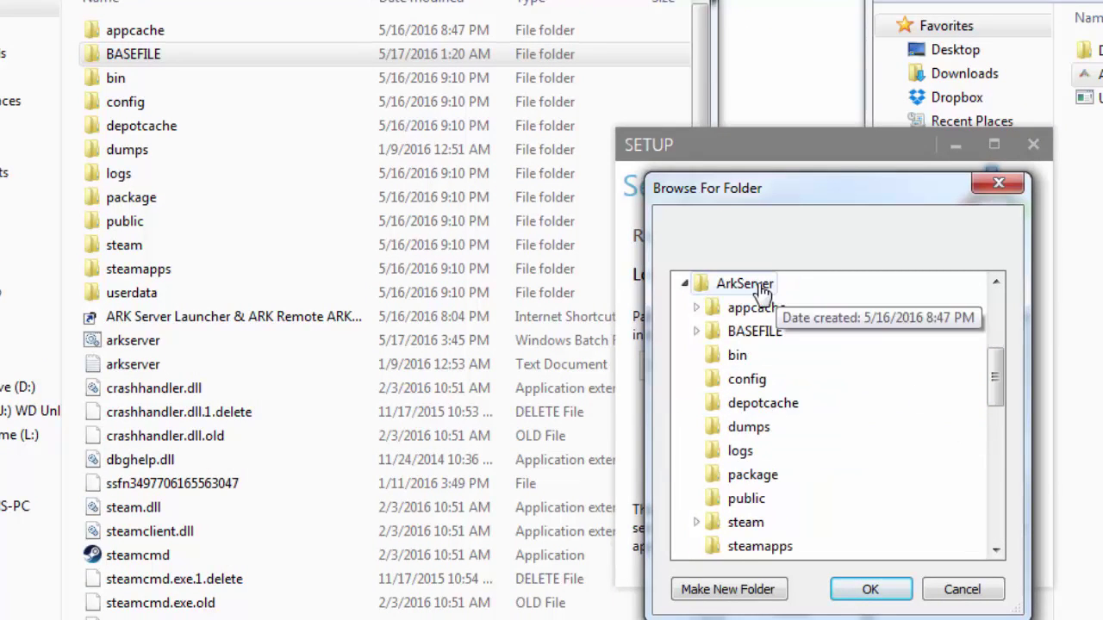
click(755, 331)
scroll(758, 331, up, 3)
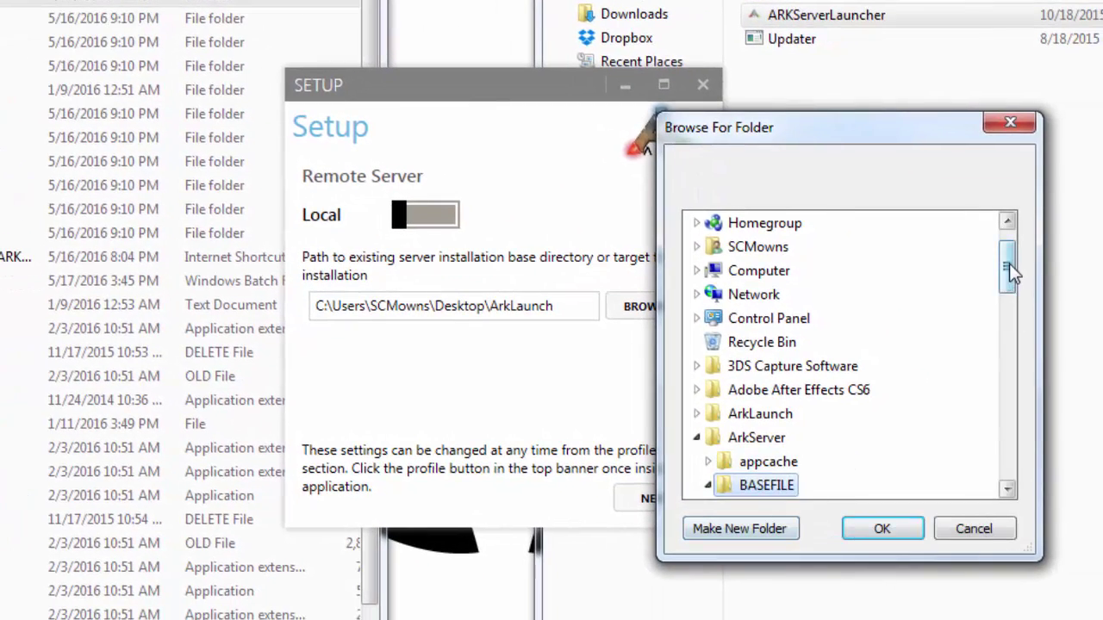
drag(997, 324, 996, 336)
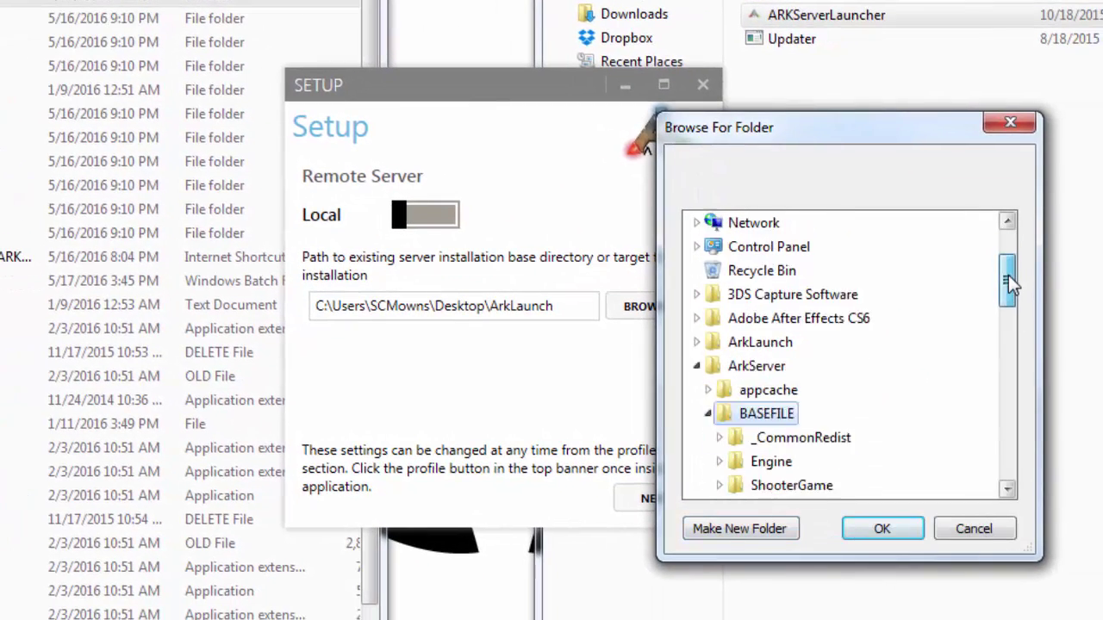
drag(1008, 280, 1008, 288)
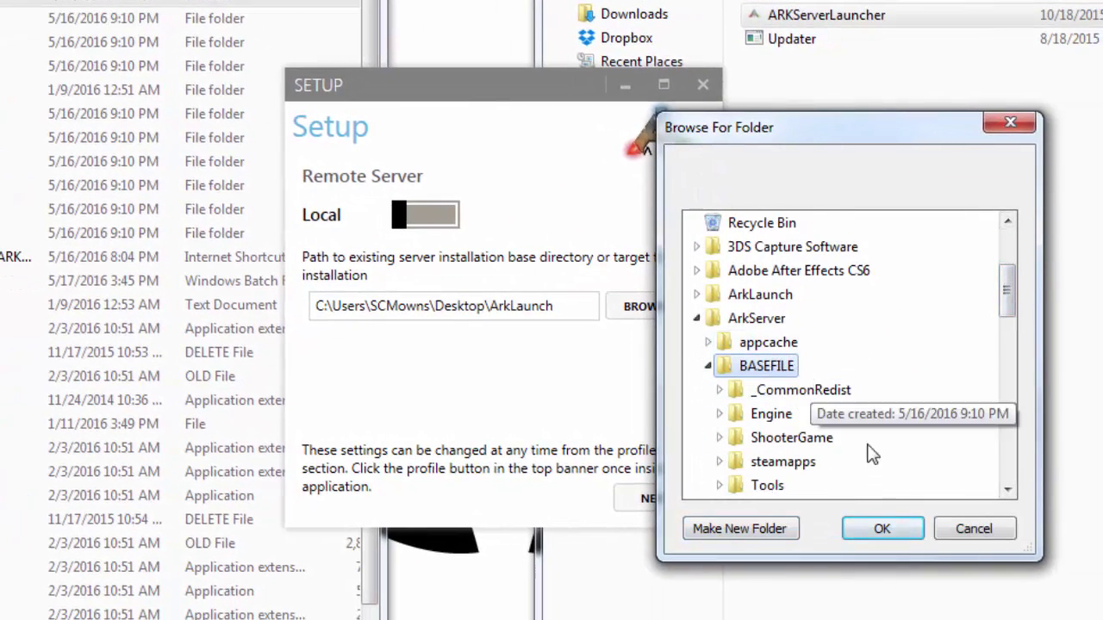
click(877, 522)
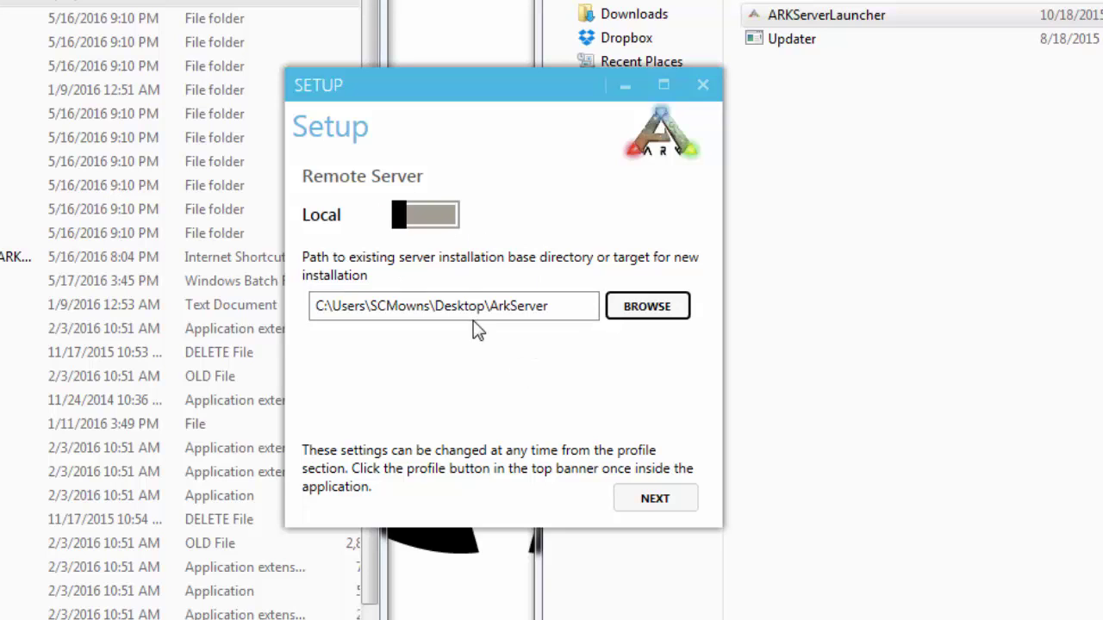
click(664, 507)
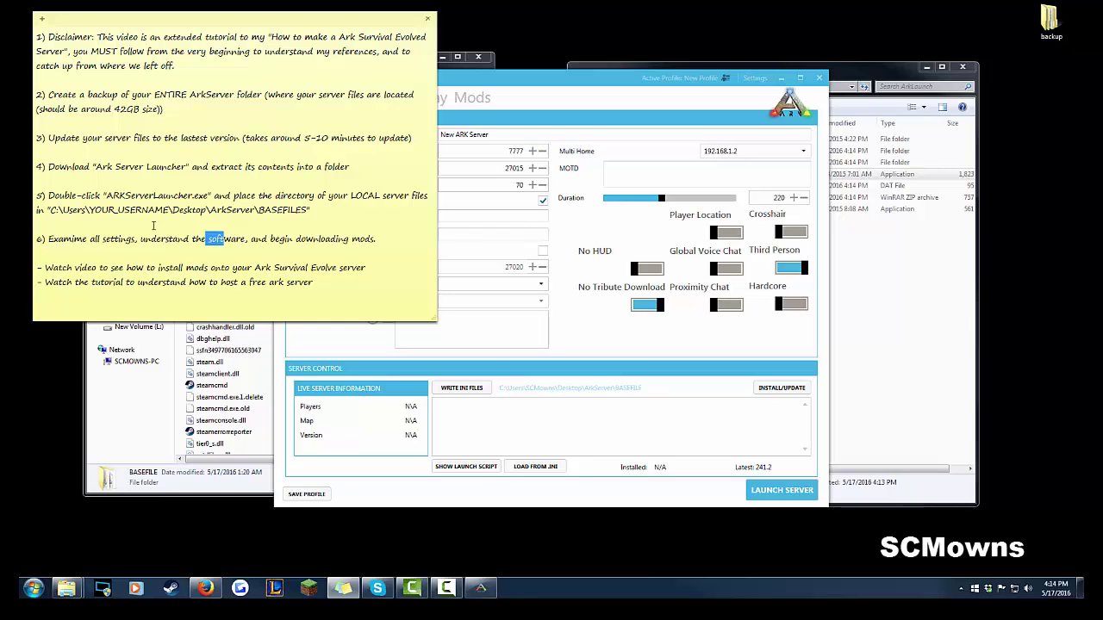
Read item 6 of the sticky note and examine the Server Port, Query Port and MaxPlayers server settings
drag(74, 239, 267, 239)
drag(165, 239, 328, 238)
click(321, 239)
click(525, 97)
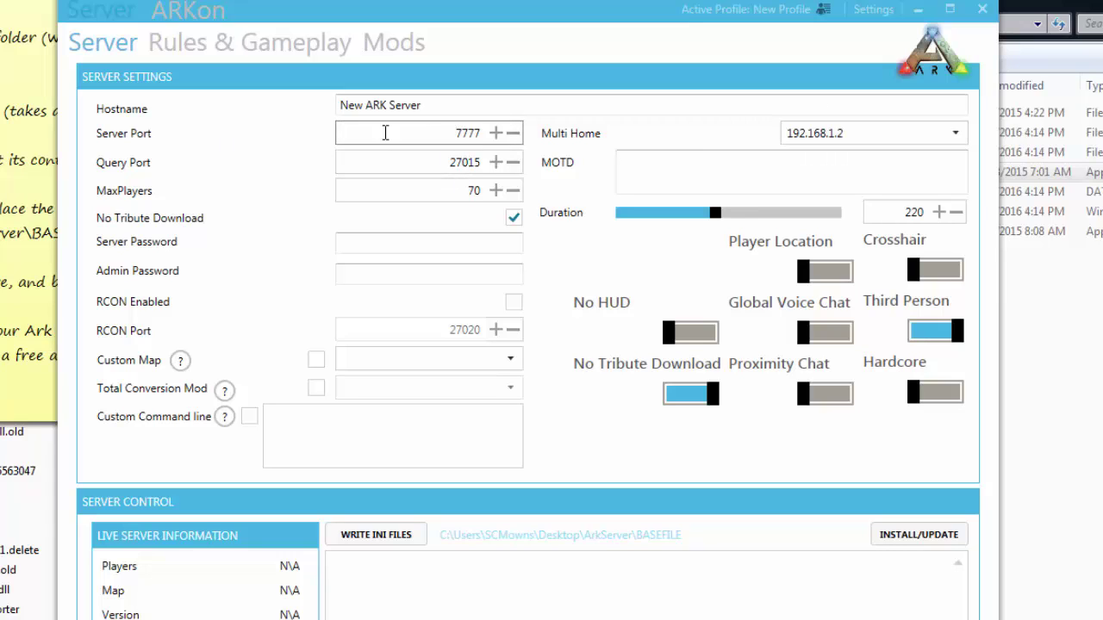
click(469, 162)
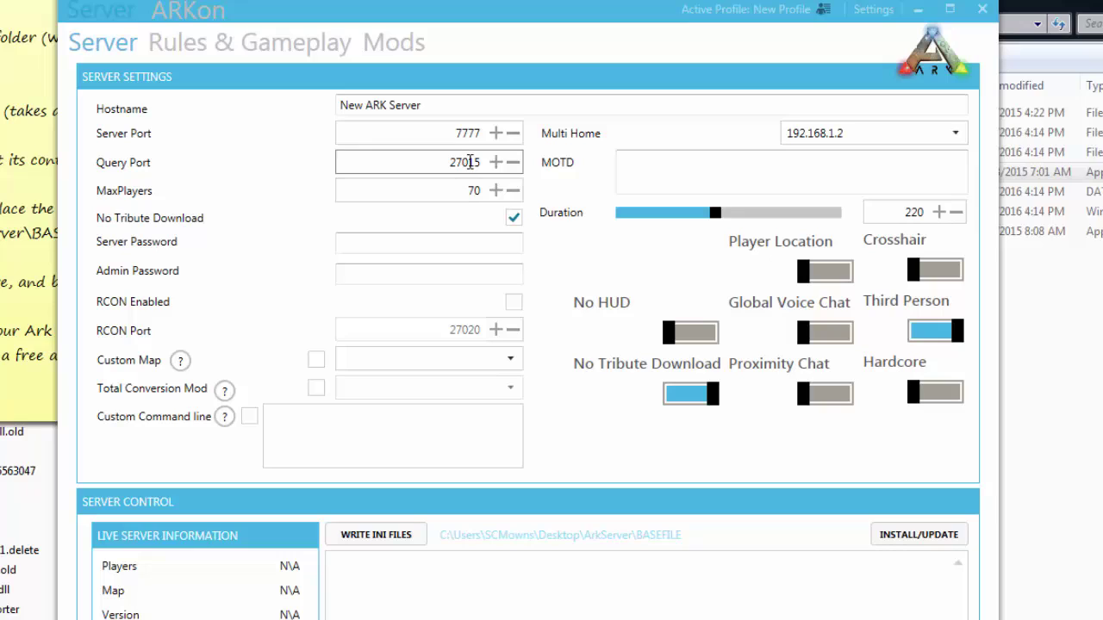
click(487, 195)
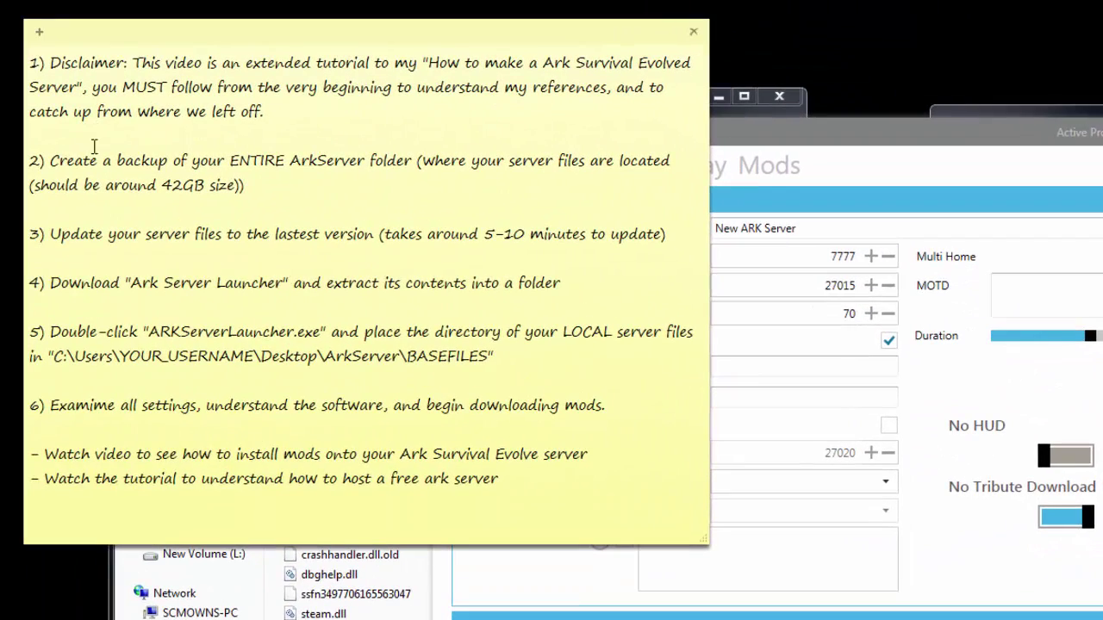
Review item 3 of the sticky note about updating the server files and return to the launcher
key(shift+Home)
drag(96, 233, 287, 233)
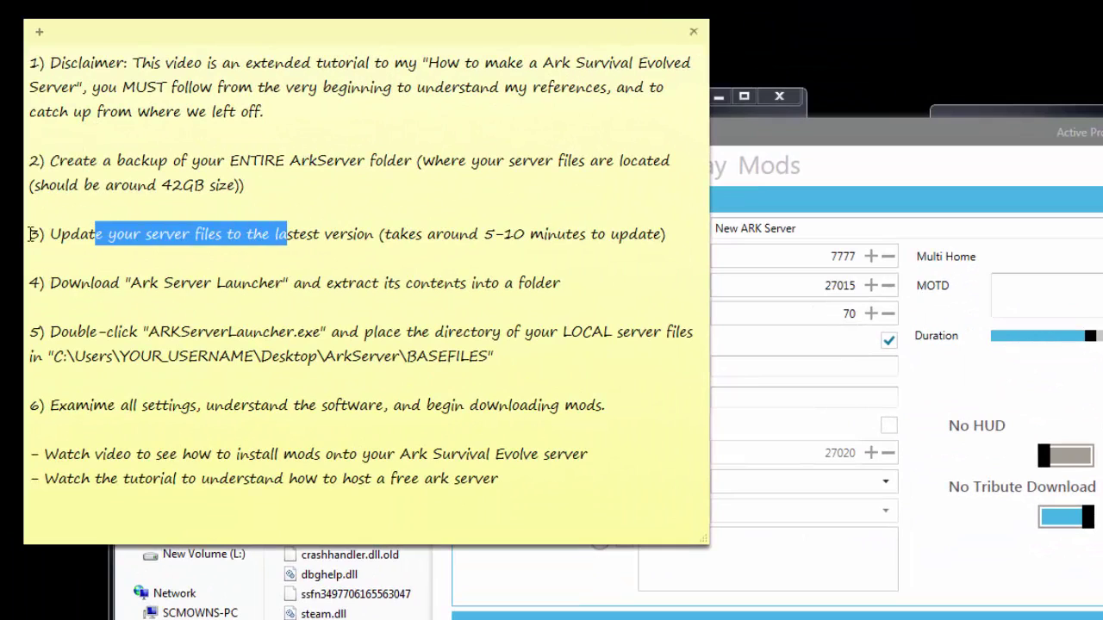
click(857, 479)
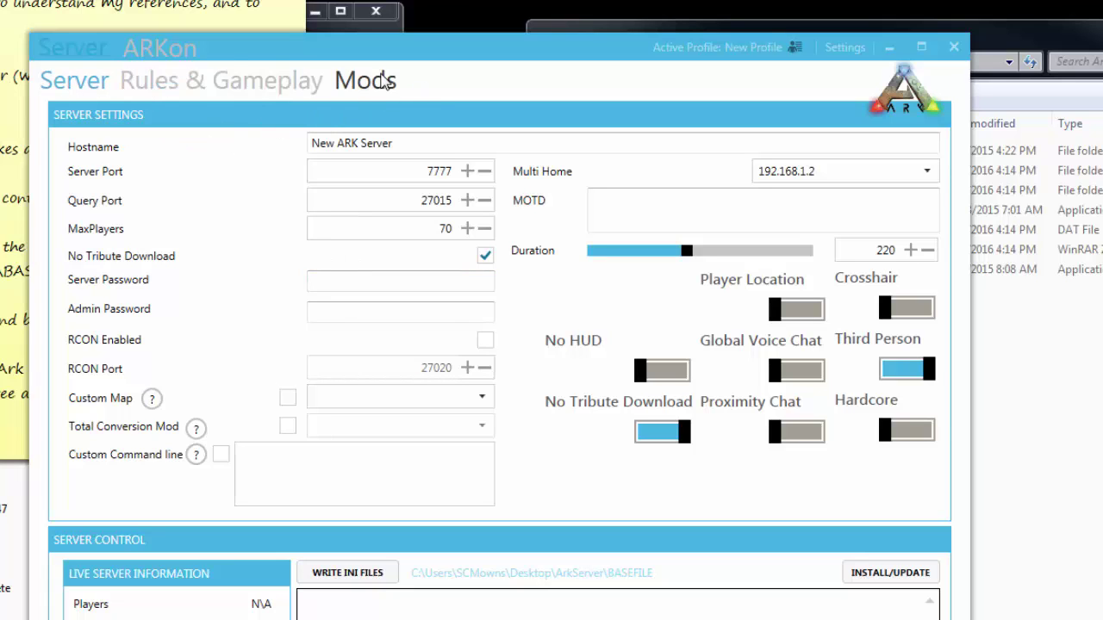
In the general gameplay rules, set XPMultiplier to 9.6, DayCycleSpeedScale to 18.8 and DifficultyOffset to 0.9
click(211, 81)
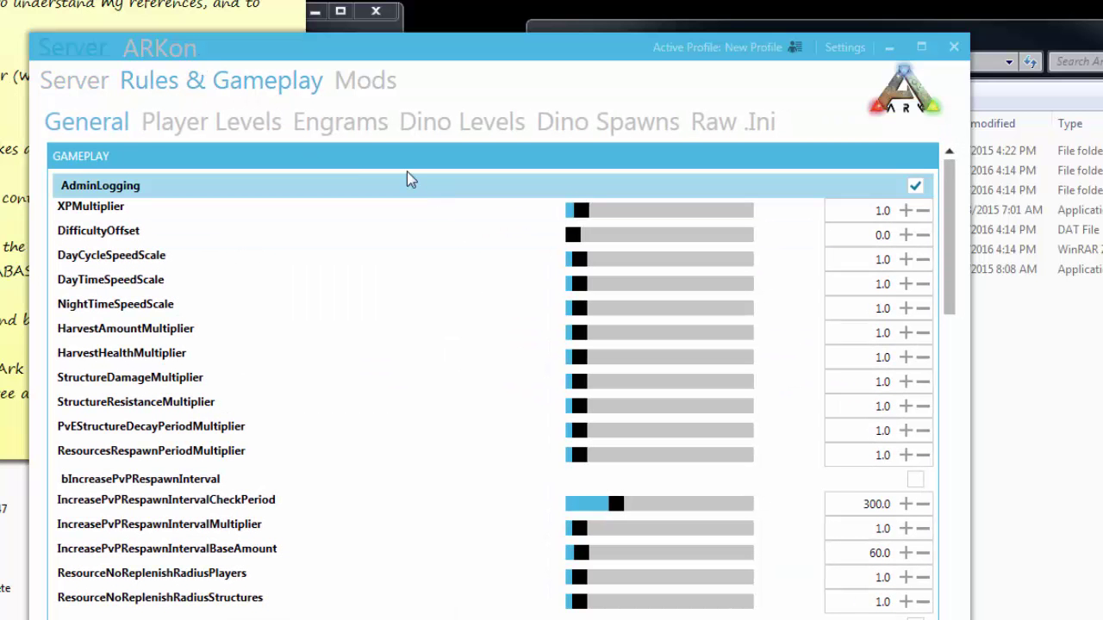
drag(582, 218, 655, 212)
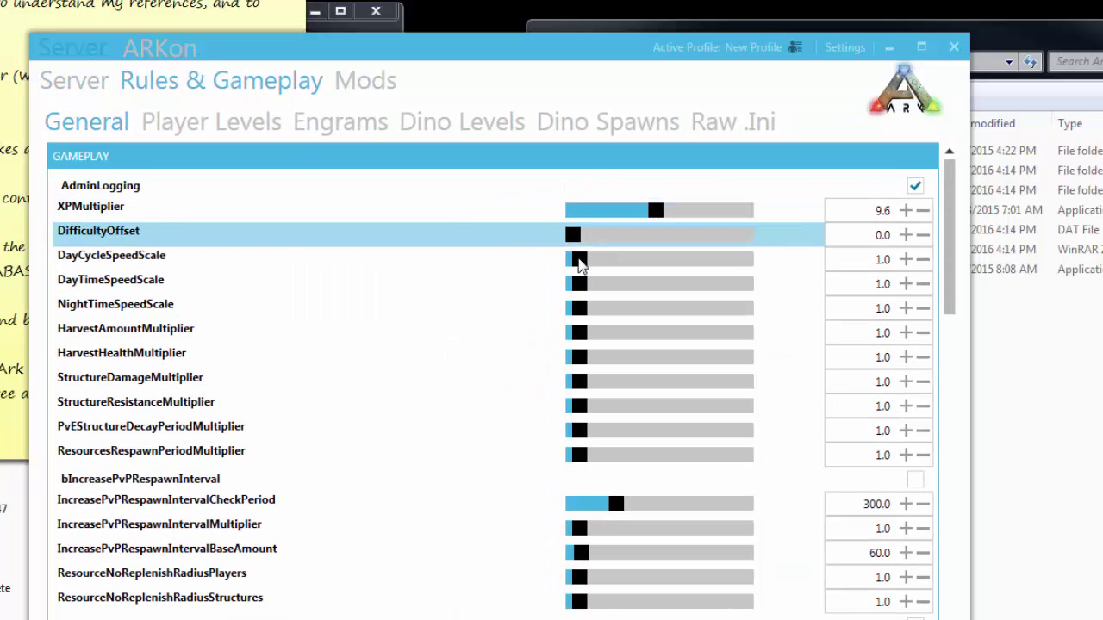
drag(579, 259, 724, 268)
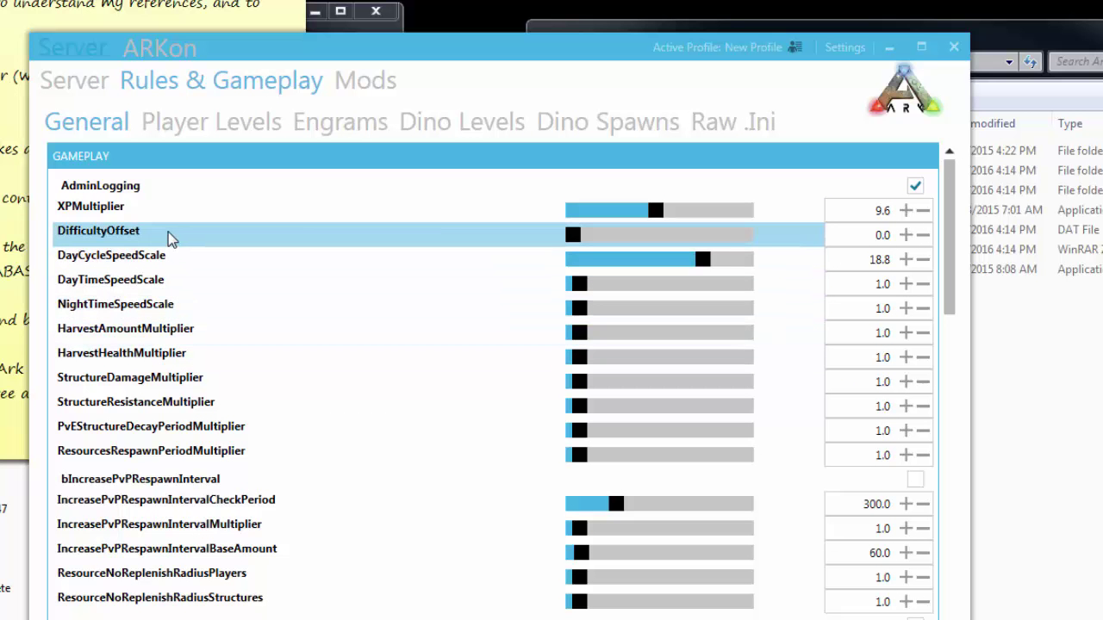
drag(572, 235, 728, 235)
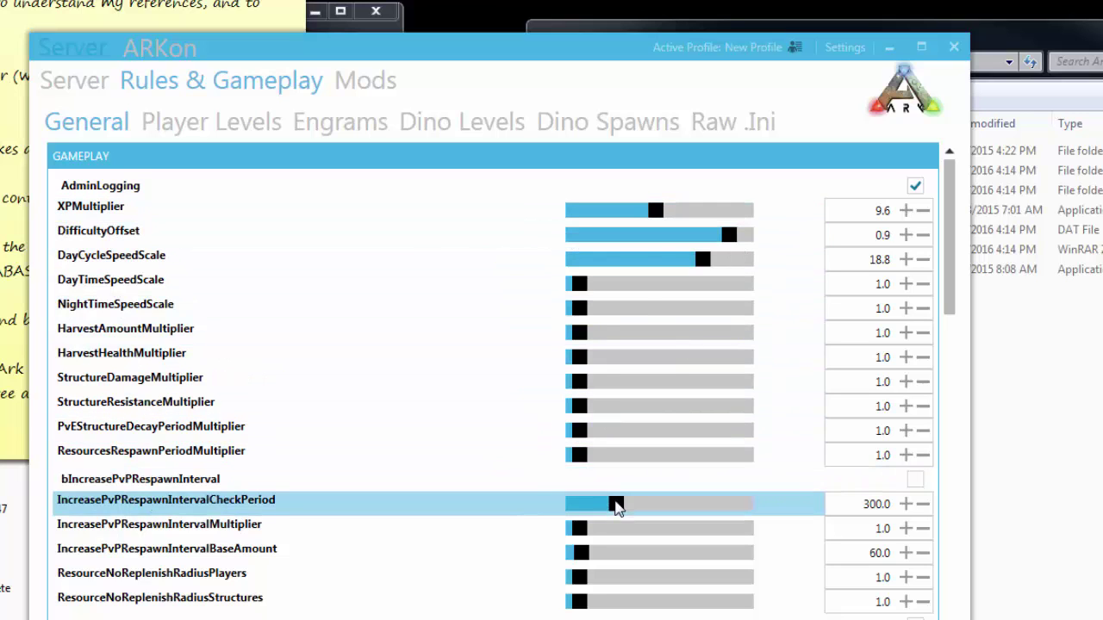
Set IncreasePvPRespawnIntervalCheckPeriod to 813.7, IncreasePvPRespawnIntervalBaseAmount to 508.9 and ResourceNoReplenishRadiusStructures to 2.0
drag(615, 505, 690, 505)
drag(585, 554, 648, 554)
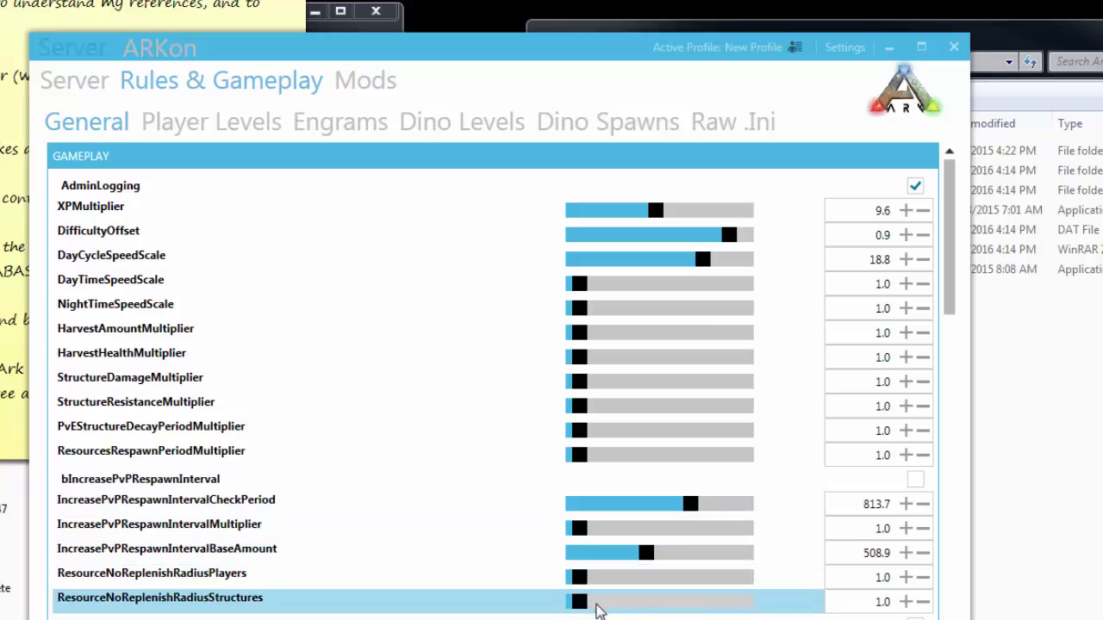
click(596, 601)
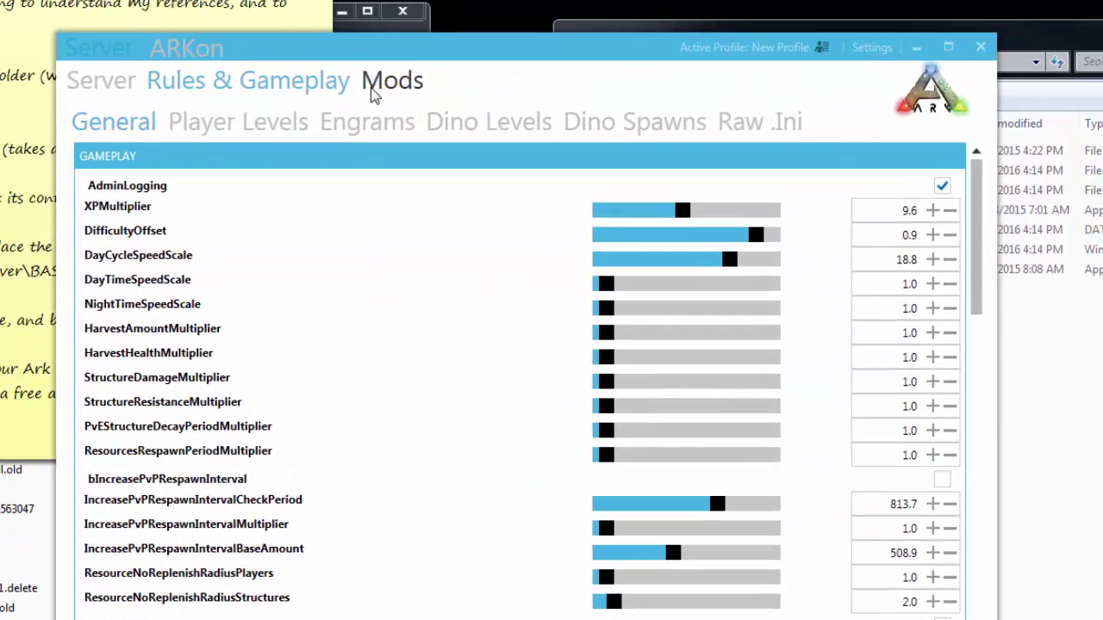
Open the mod search and browse the available Workshop mods with their views and subscriber figures
click(373, 93)
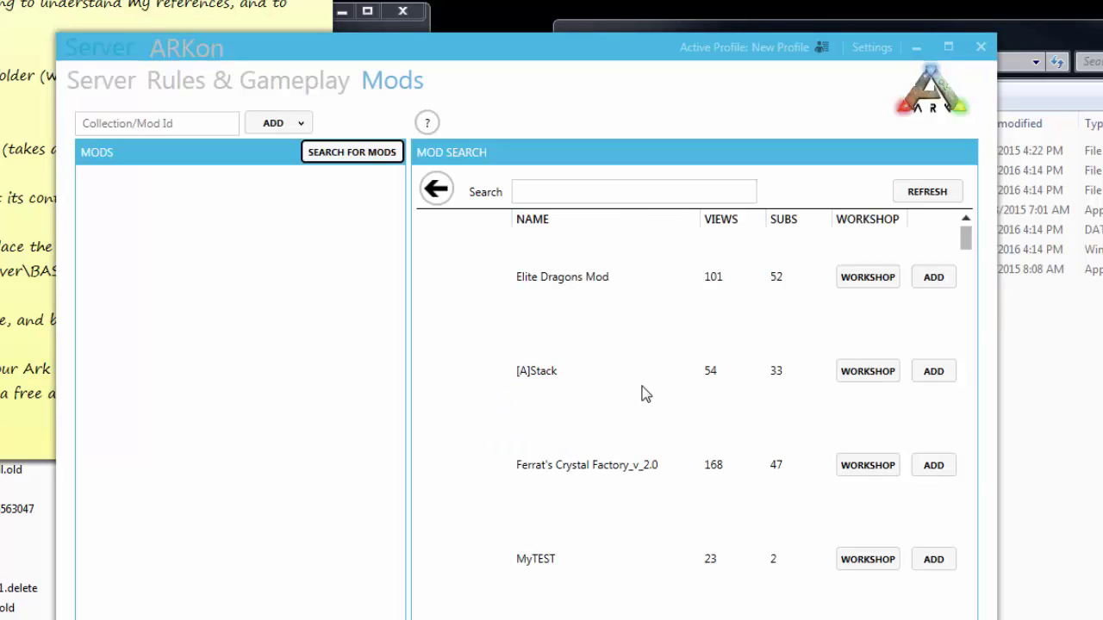
click(521, 190)
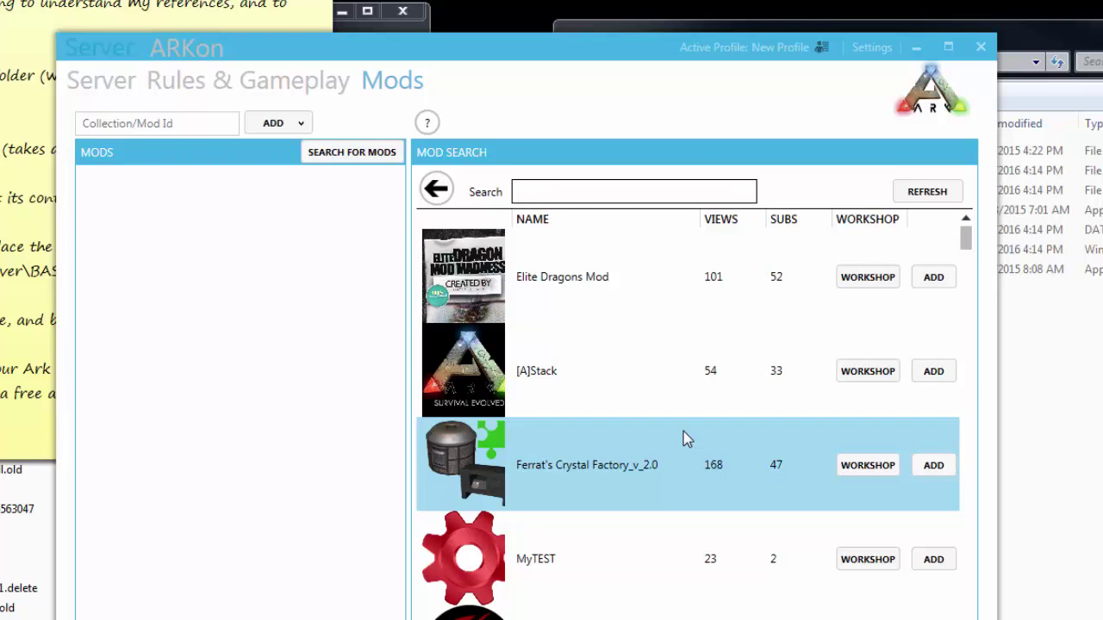
scroll(683, 434, down, 3)
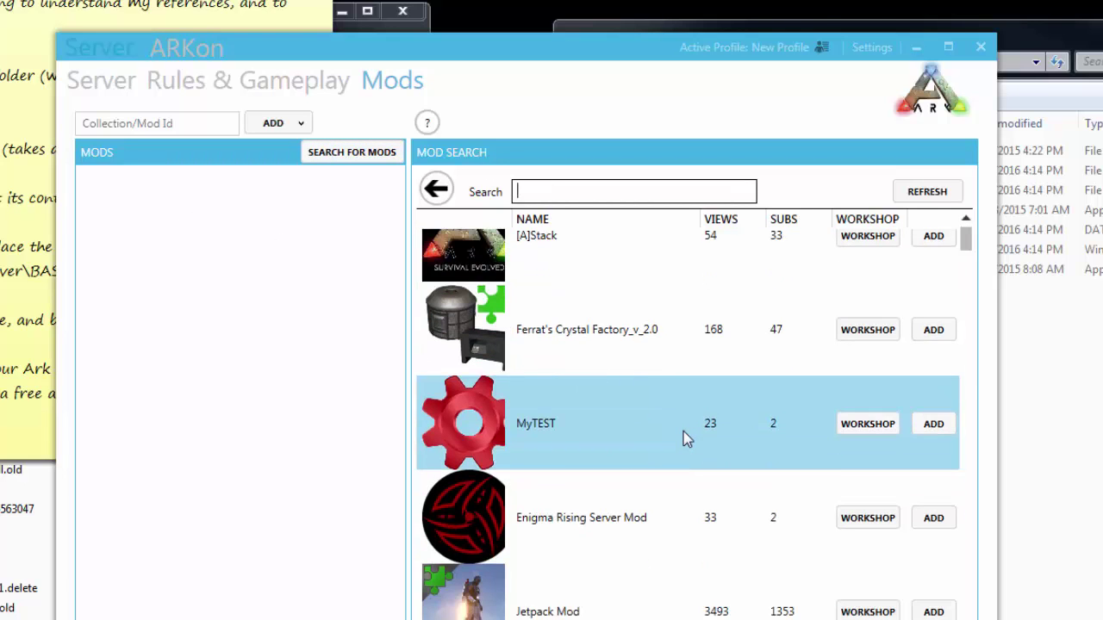
scroll(683, 432, down, 3)
scroll(683, 432, down, 5)
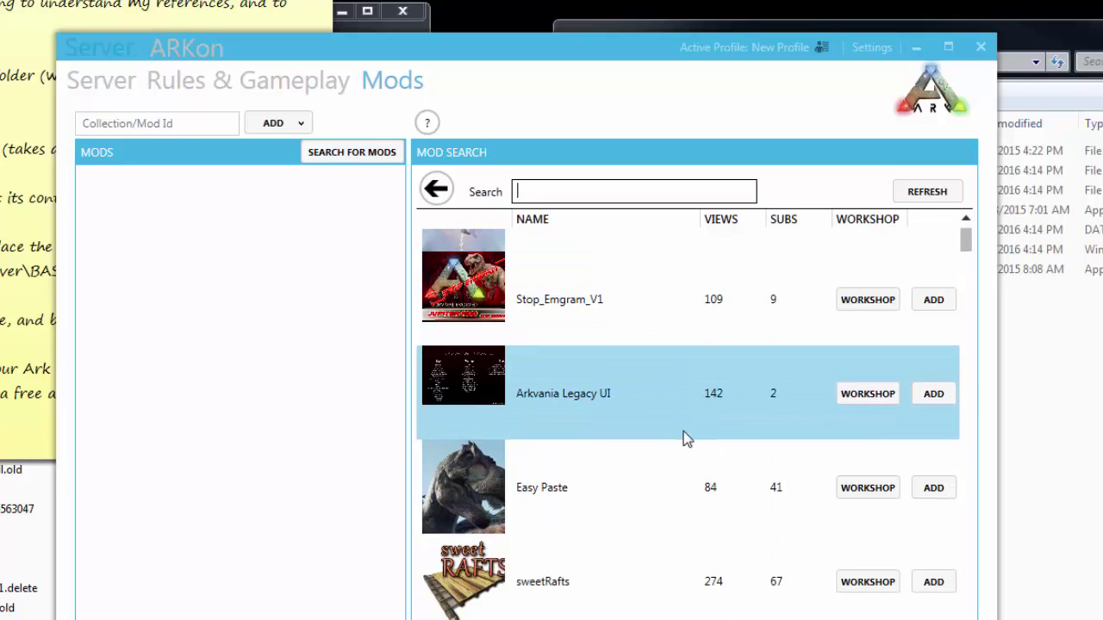
scroll(683, 433, up, 10)
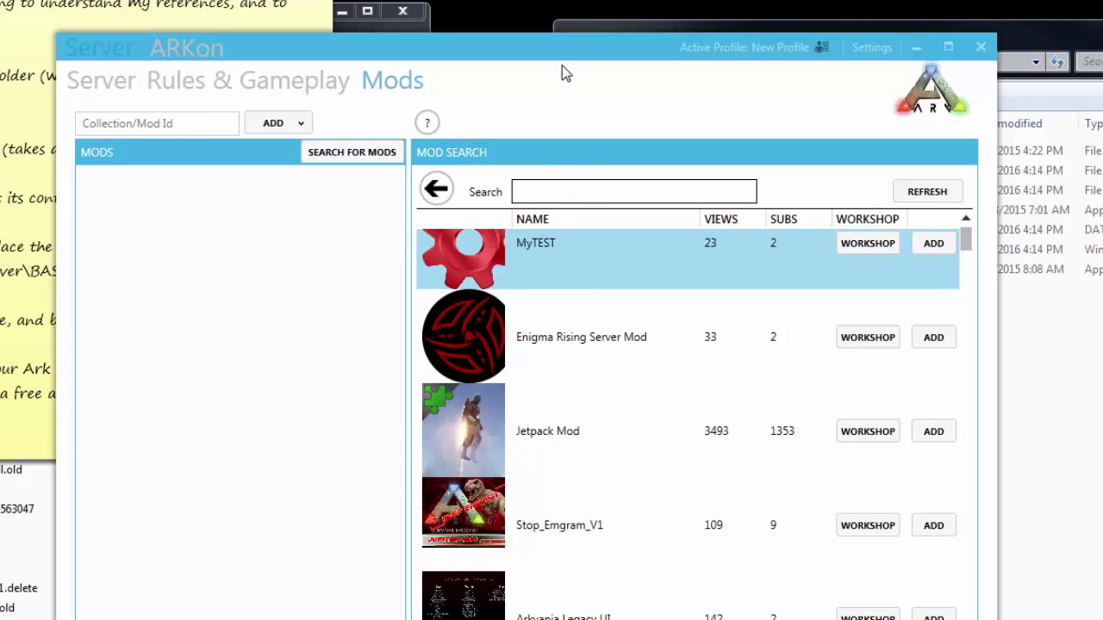
Search the mods for "stick" and add Sticky Grenade to the server's mod list
text(s)
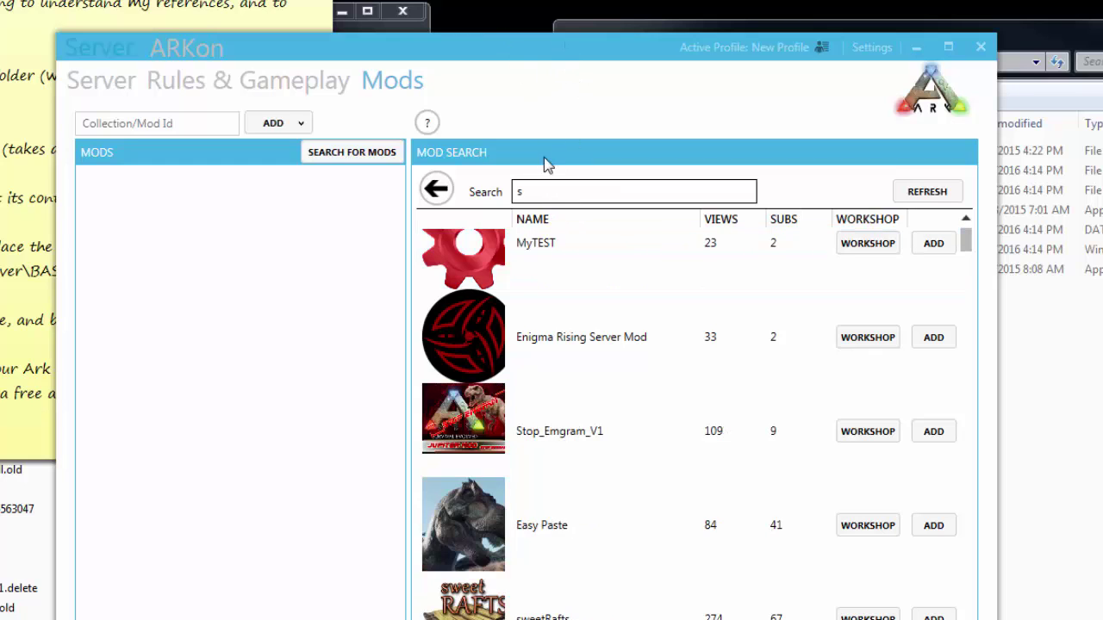
text(tick)
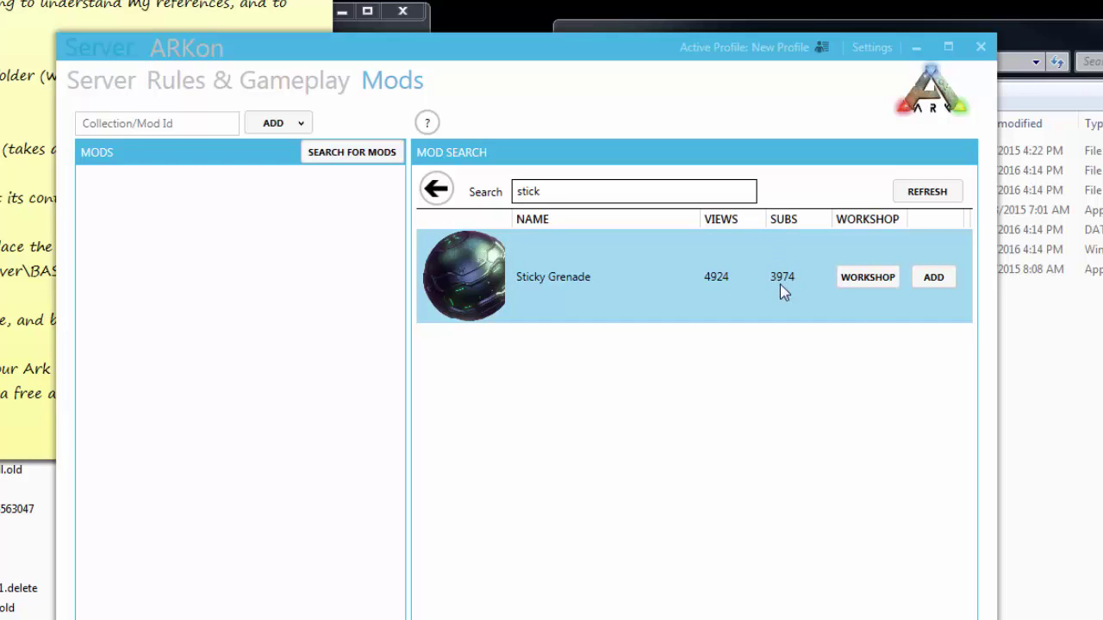
click(934, 278)
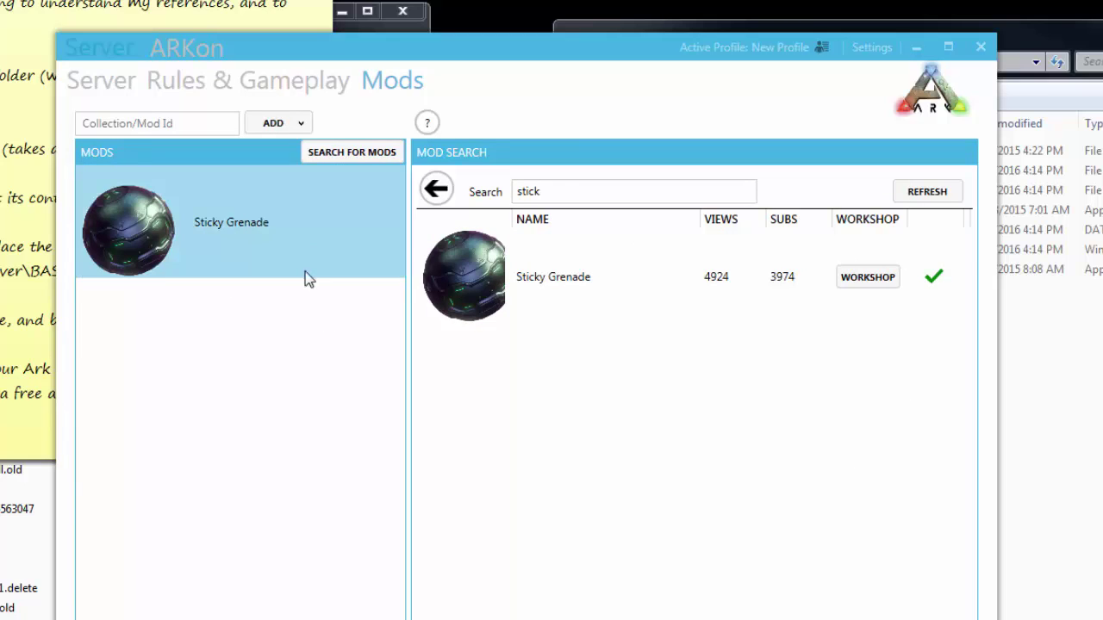
Clear the "stick" search and add Jetpack Mod from the full Workshop results to the server's mod list
double_click(569, 193)
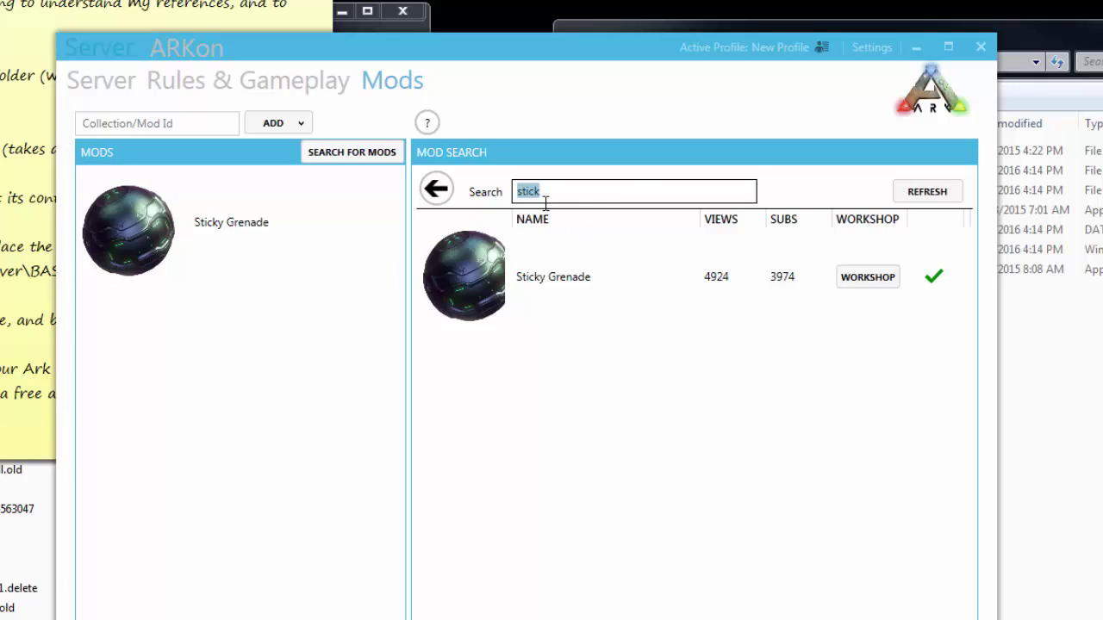
click(932, 274)
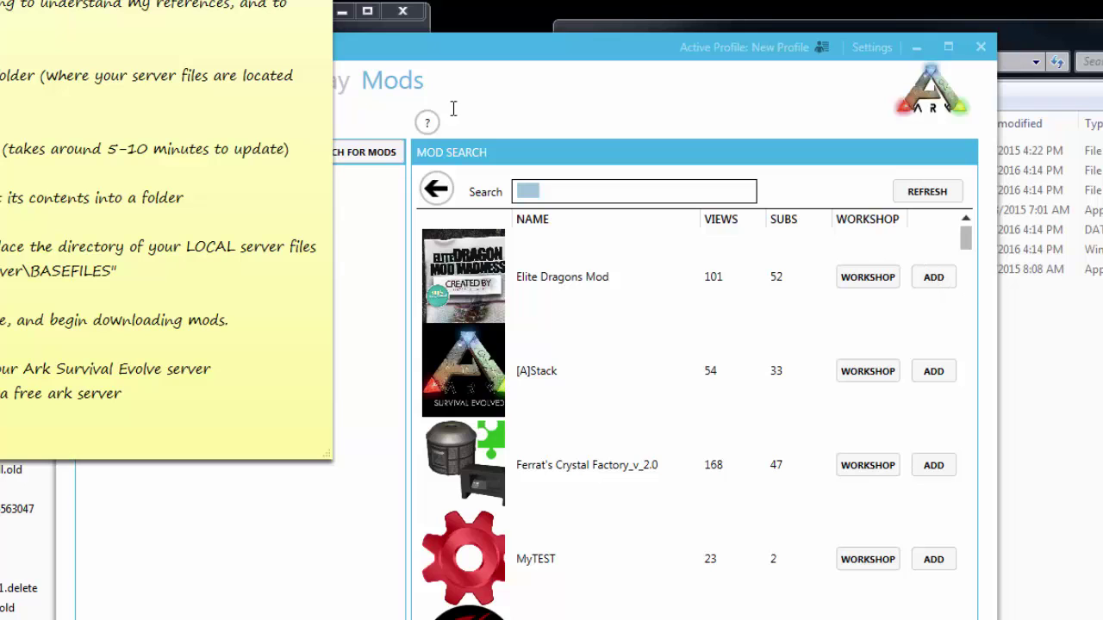
click(546, 54)
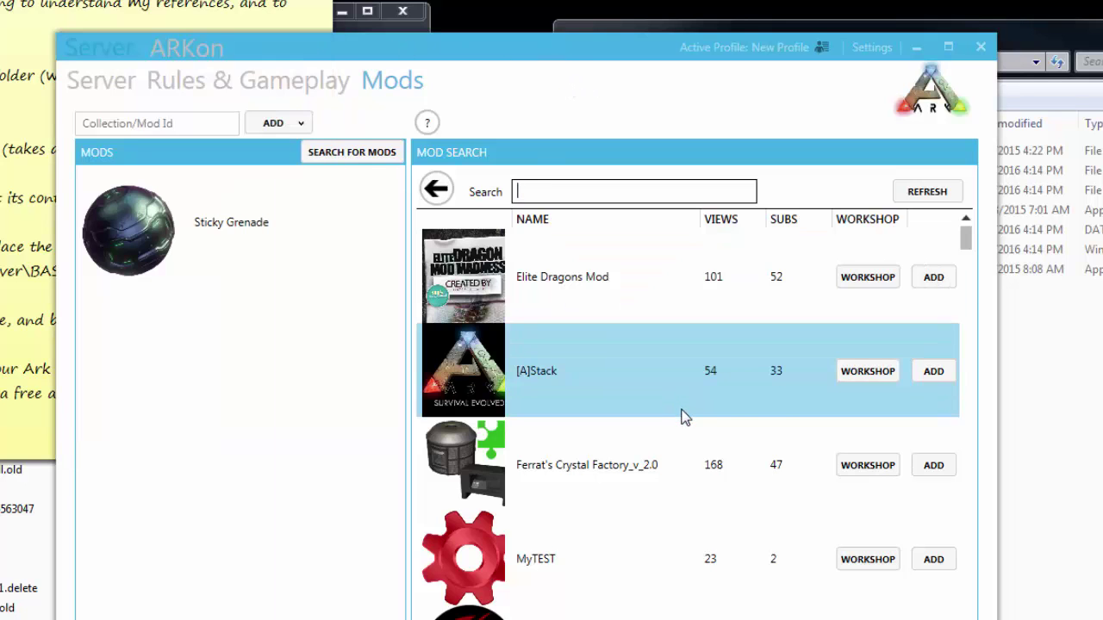
scroll(685, 483, down, 1)
scroll(680, 514, down, 6)
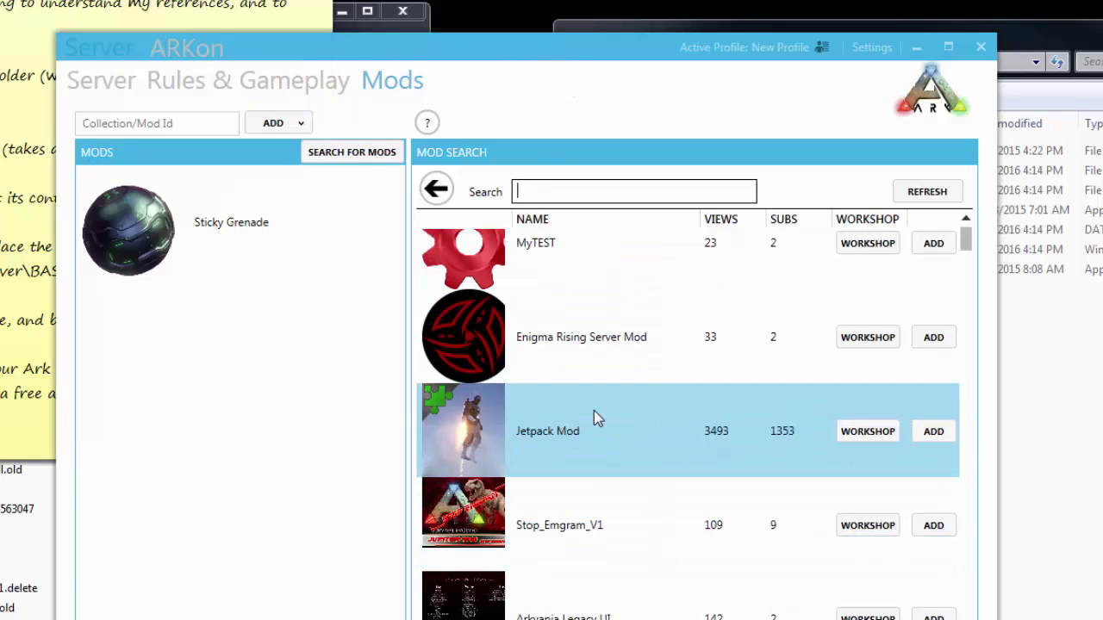
click(615, 425)
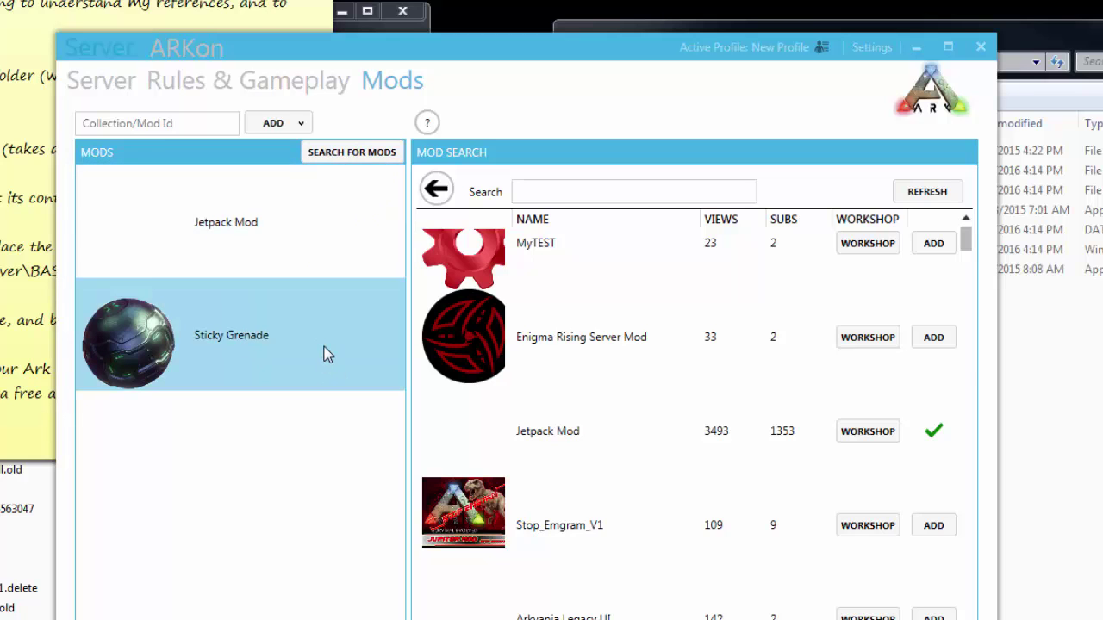
Activate the Sticky Grenade mod and install it on the server
click(326, 348)
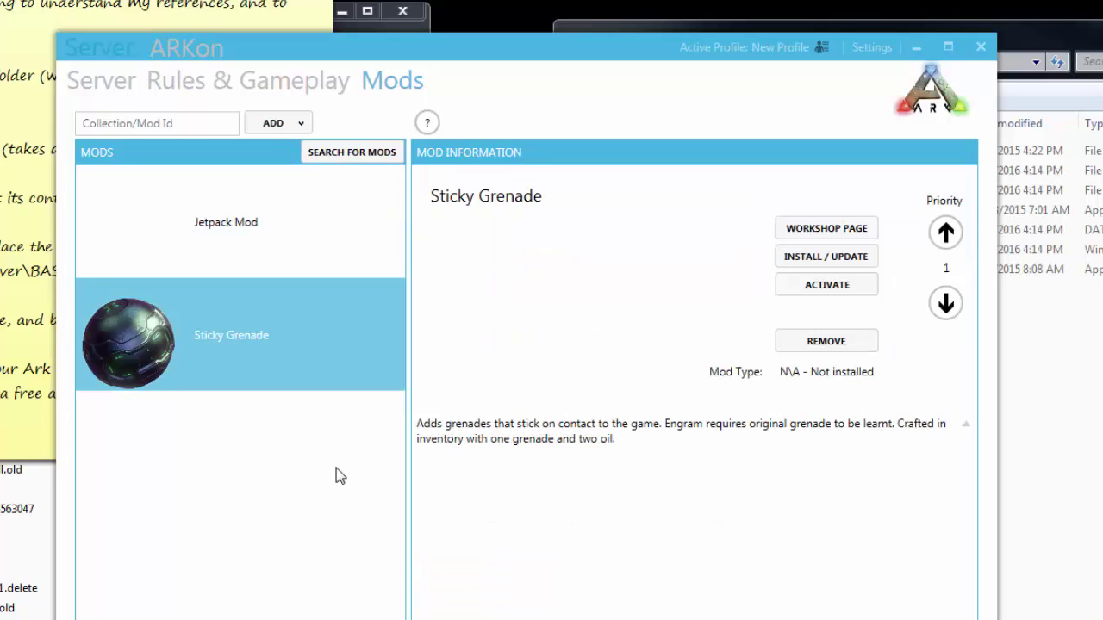
click(816, 288)
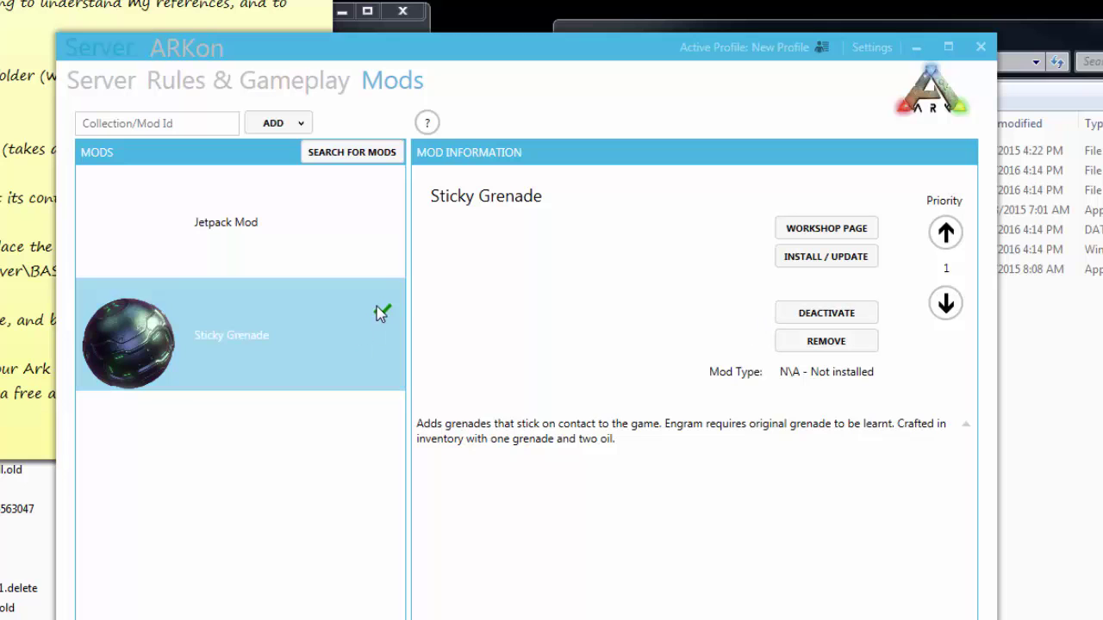
click(816, 267)
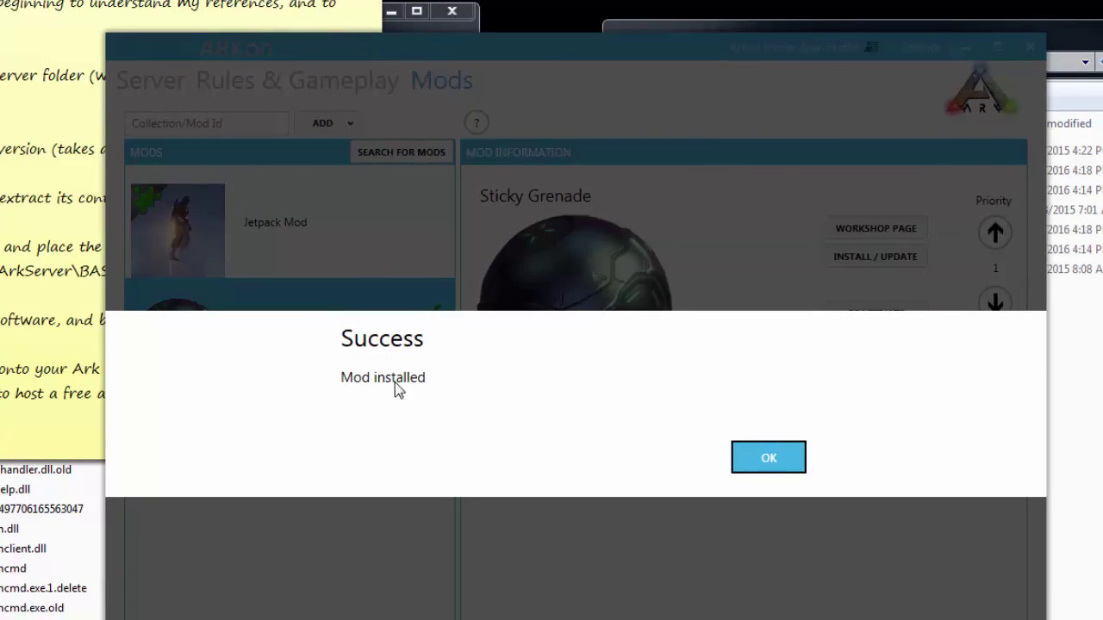
click(771, 457)
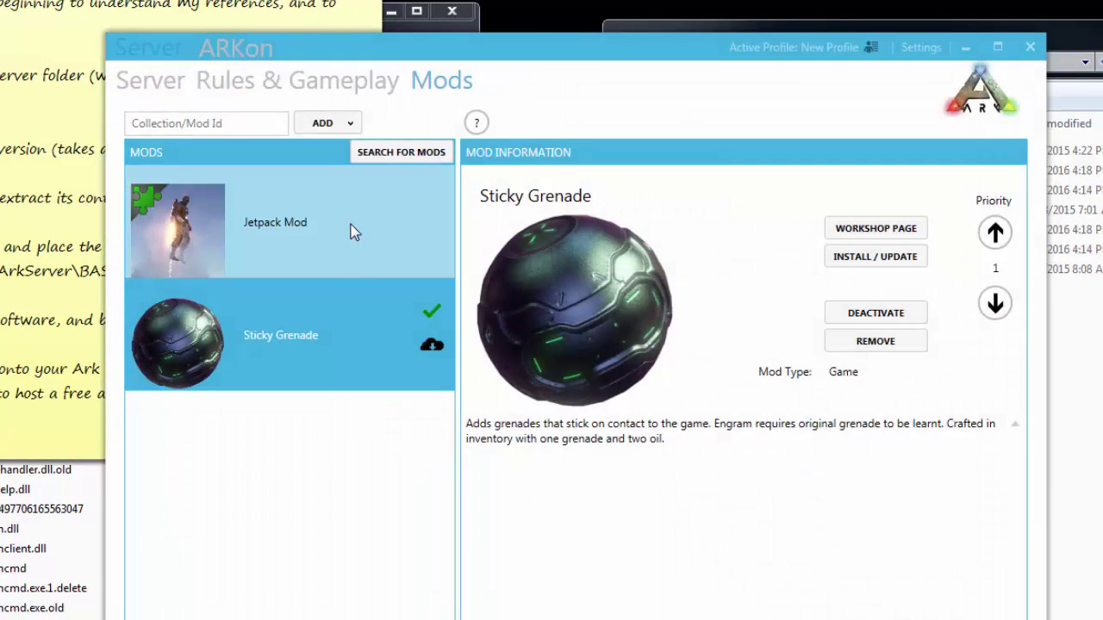
Activate and install the Jetpack Mod, and switch its activation off and on again
click(326, 228)
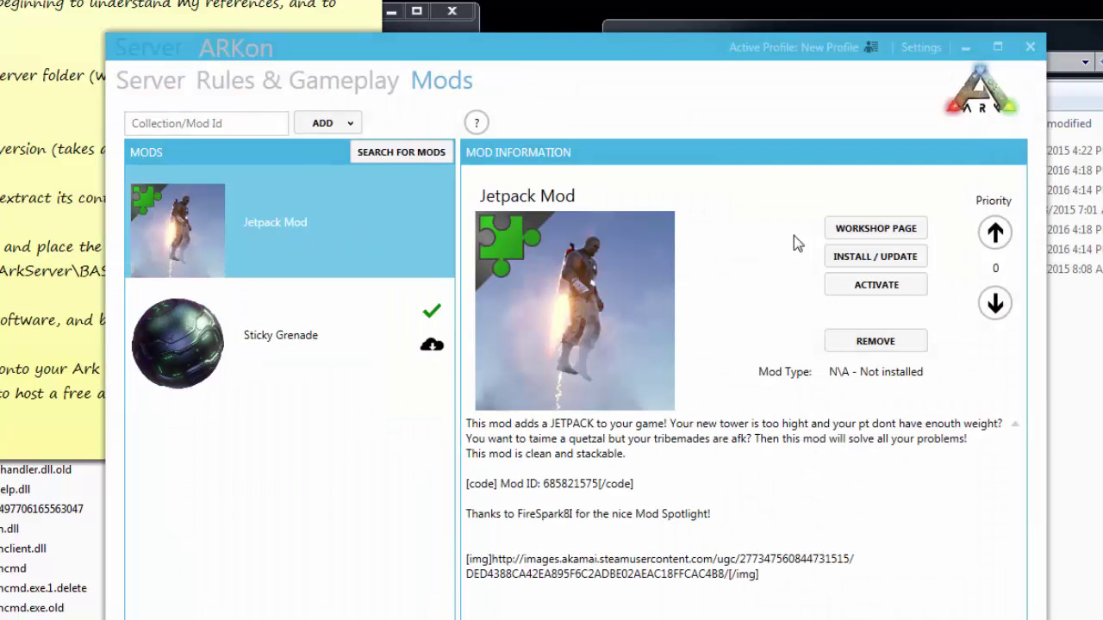
click(876, 285)
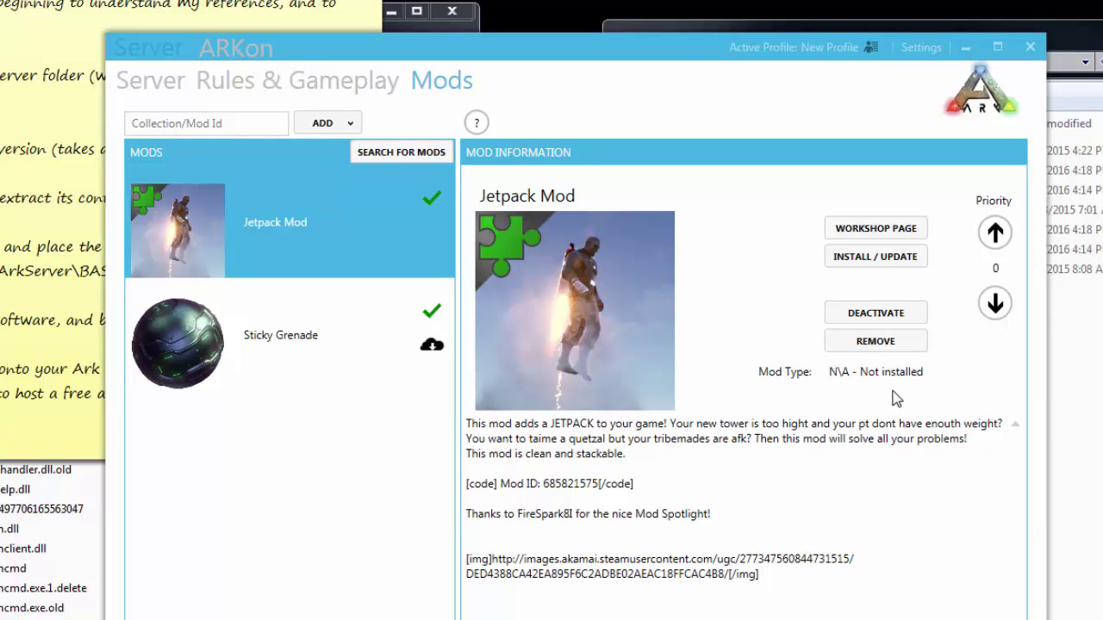
click(866, 258)
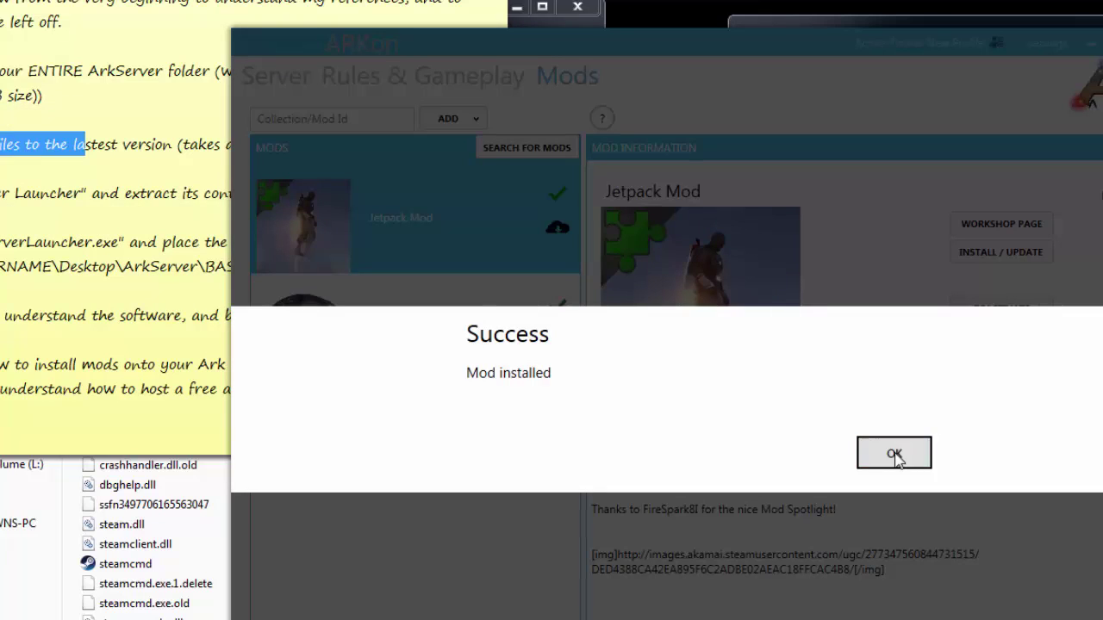
click(894, 454)
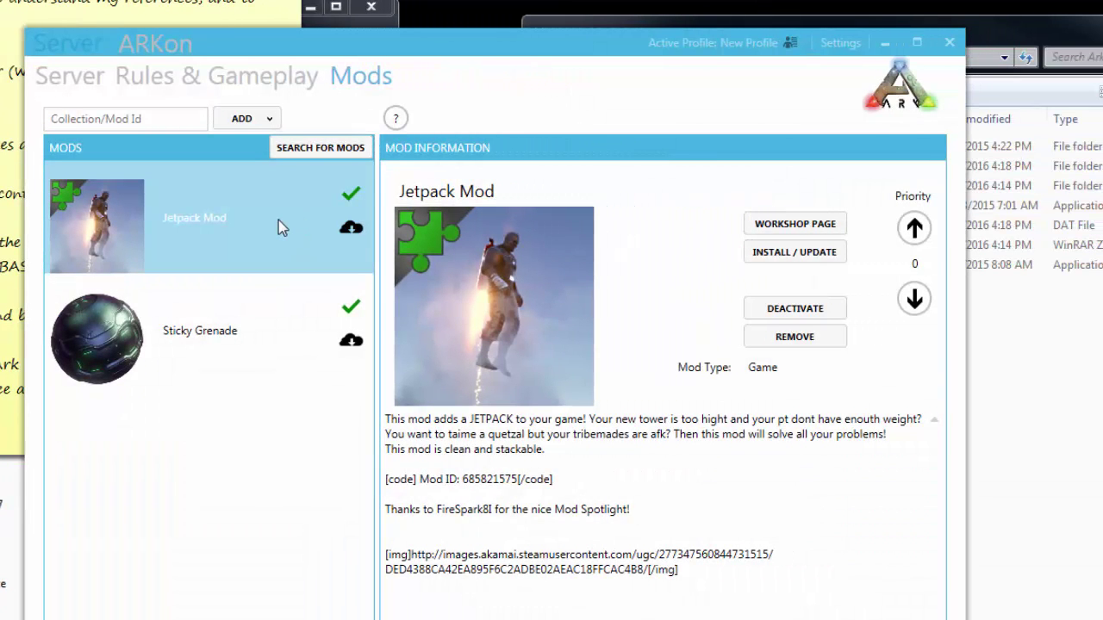
click(795, 310)
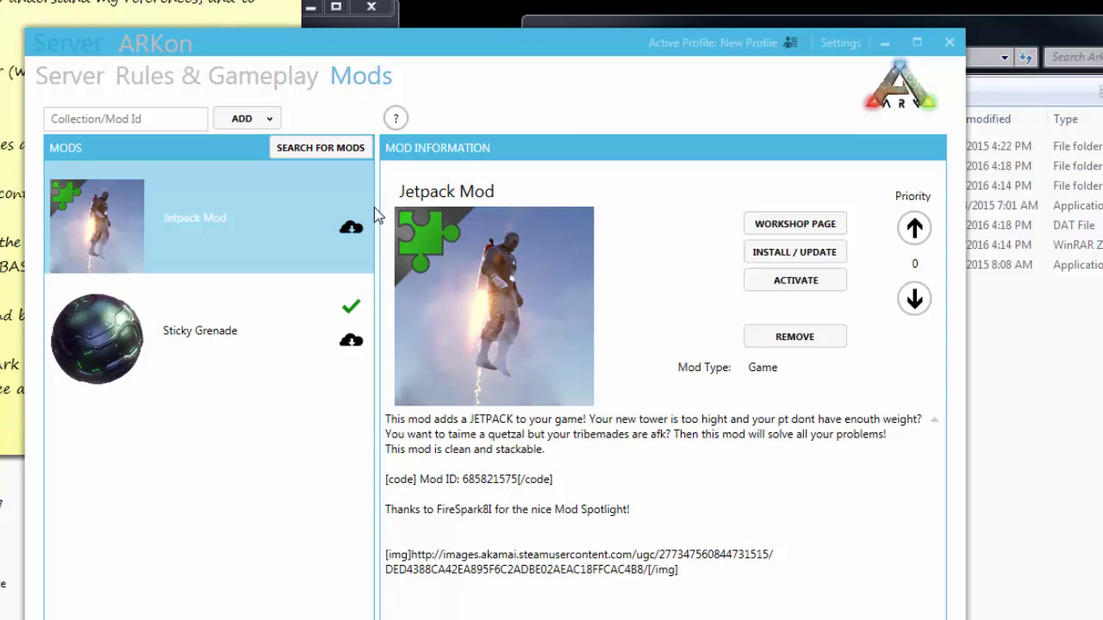
click(795, 280)
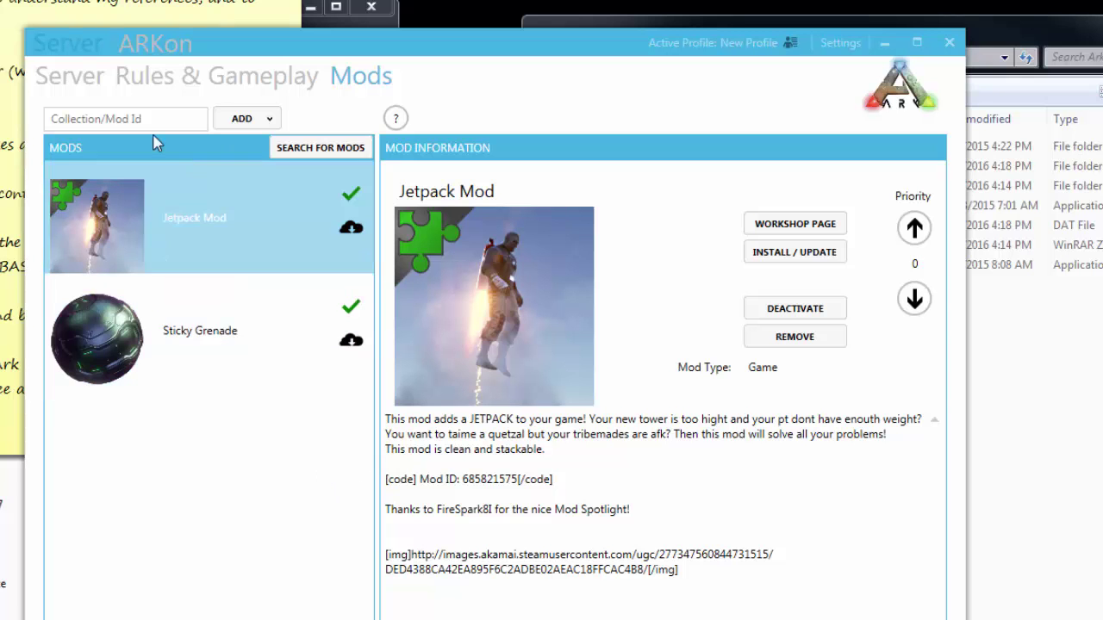
Return to the server settings and try to launch the server
click(86, 86)
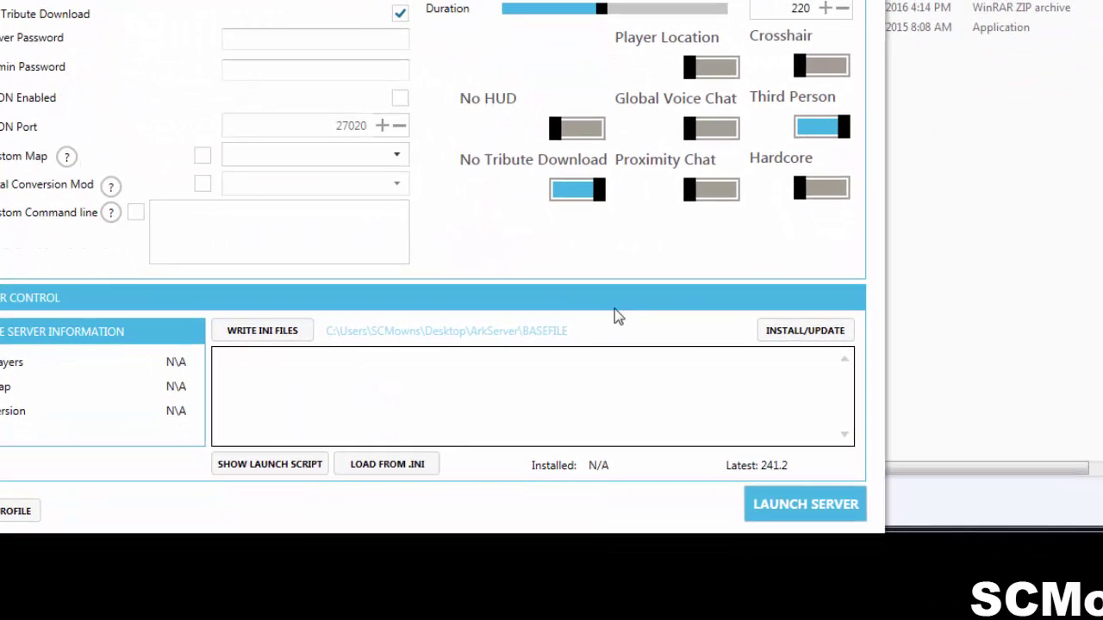
click(775, 505)
click(814, 513)
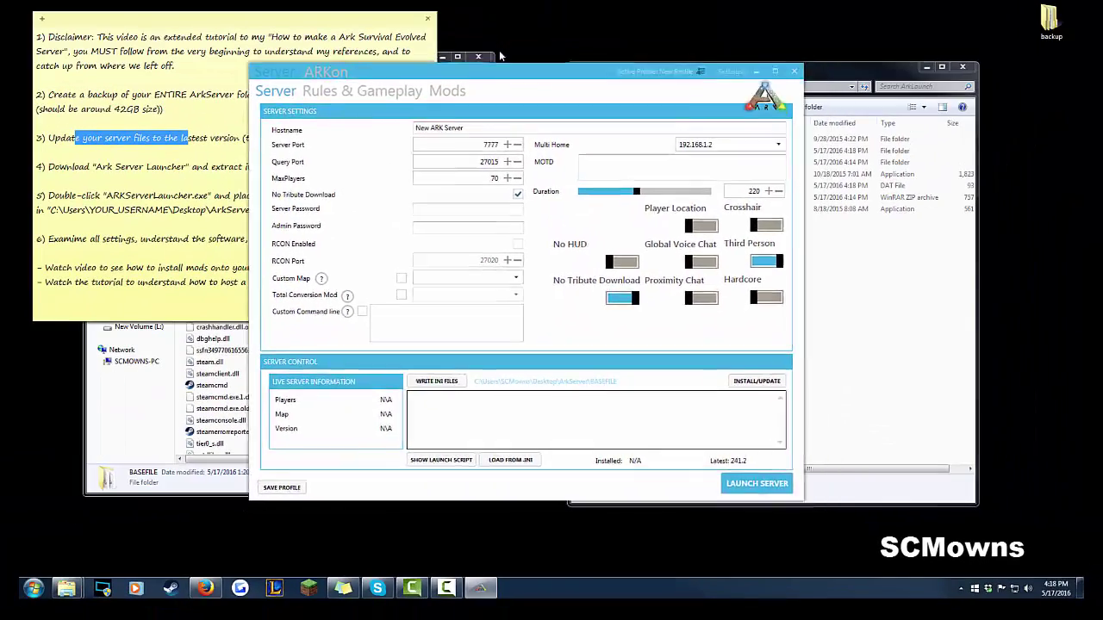
Minimize the ArkLaunch folder window to expose the desktop and launch the server
drag(554, 76, 502, 54)
click(821, 320)
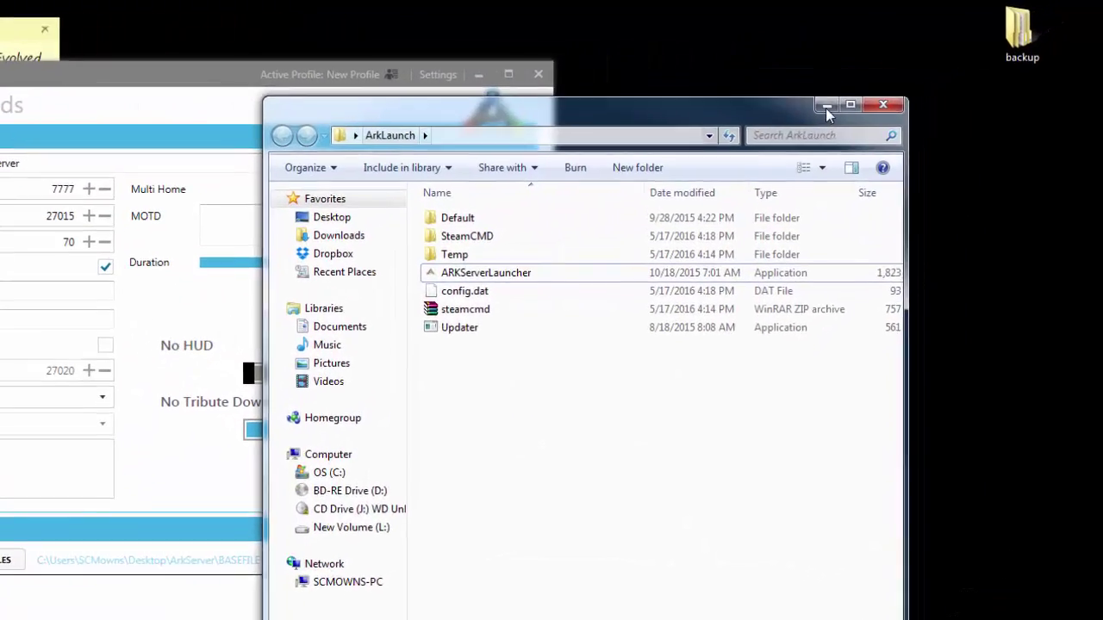
click(826, 106)
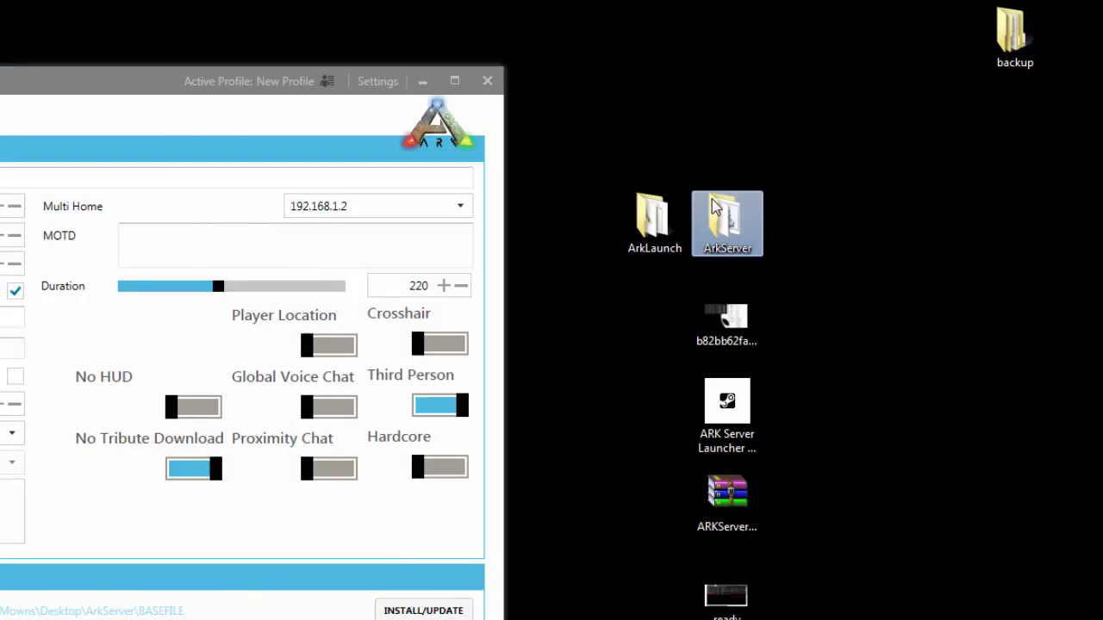
drag(641, 124, 637, 317)
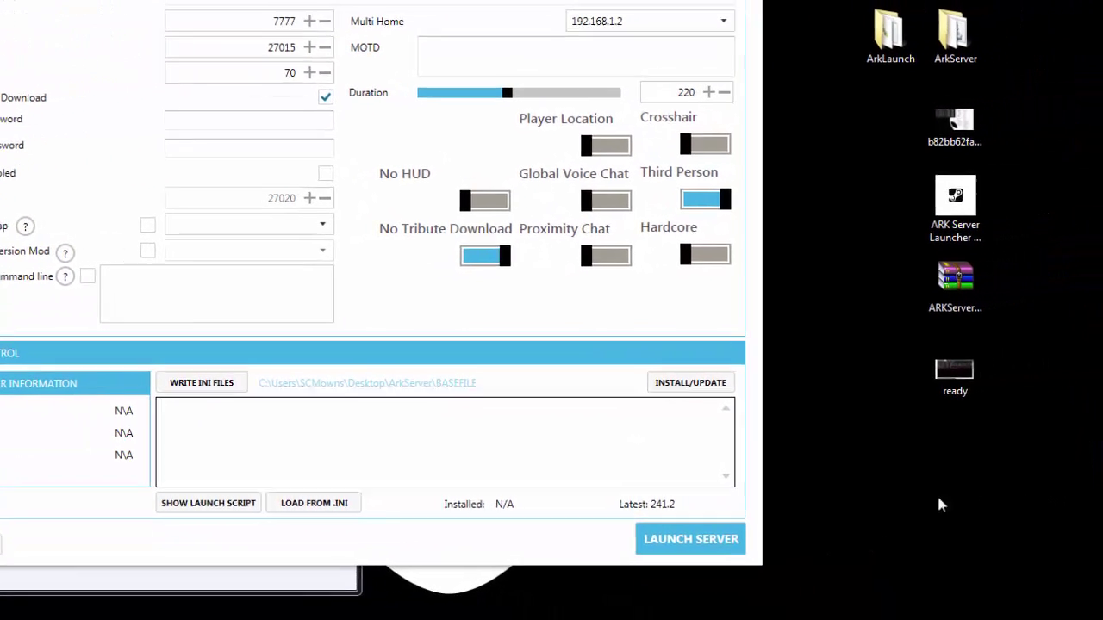
click(685, 540)
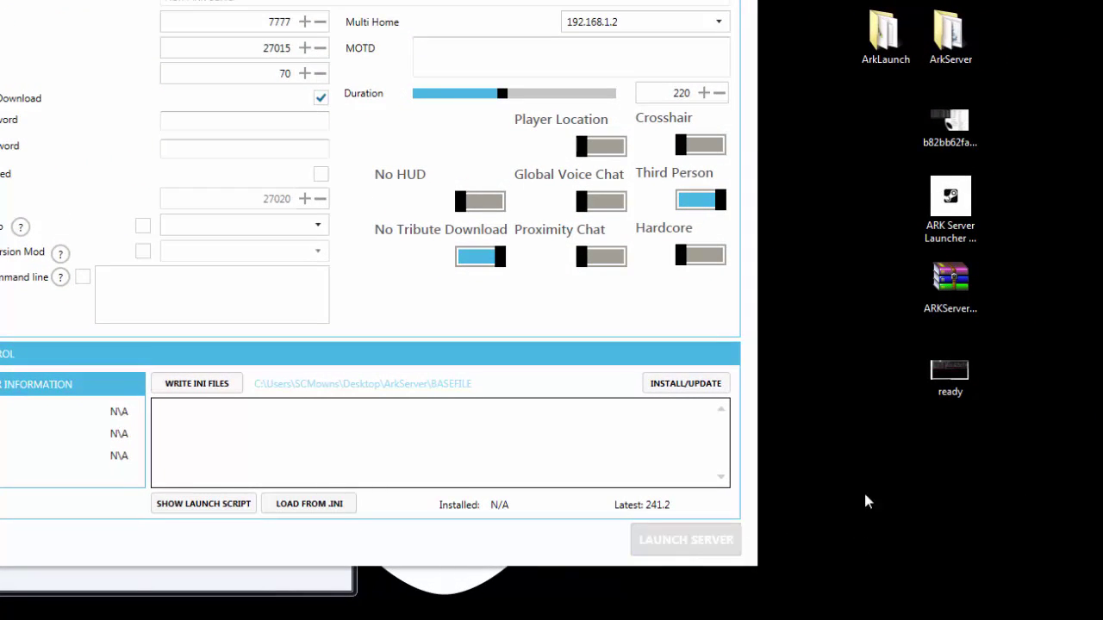
Open the "ready" image on the desktop and examine the circled startup lines of the server console
double_click(949, 372)
scroll(460, 312, up, 3)
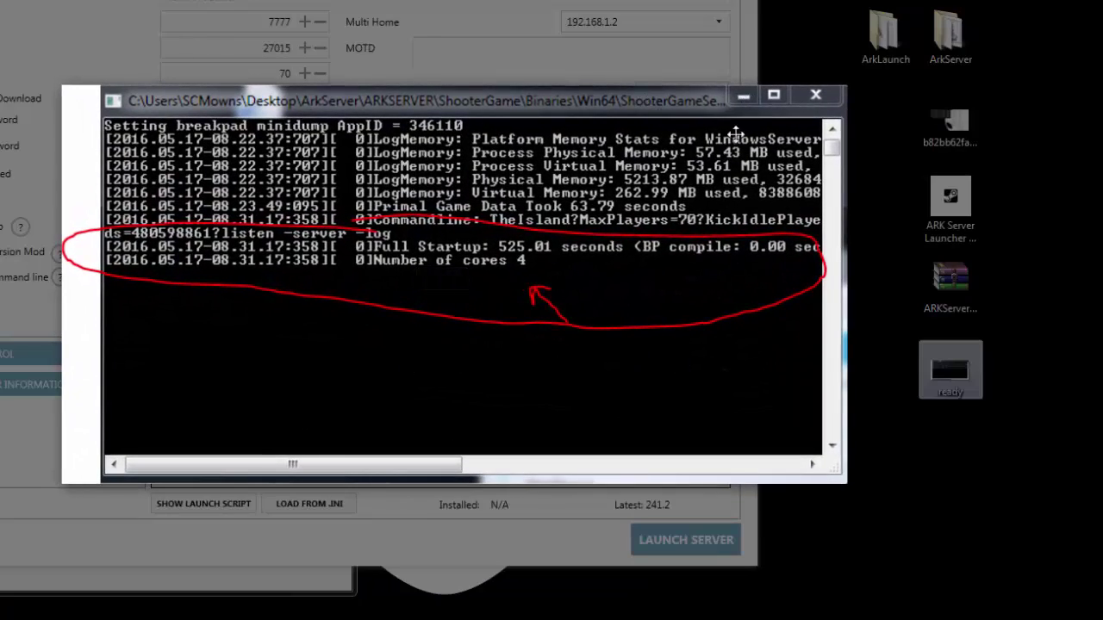
scroll(359, 299, up, 2)
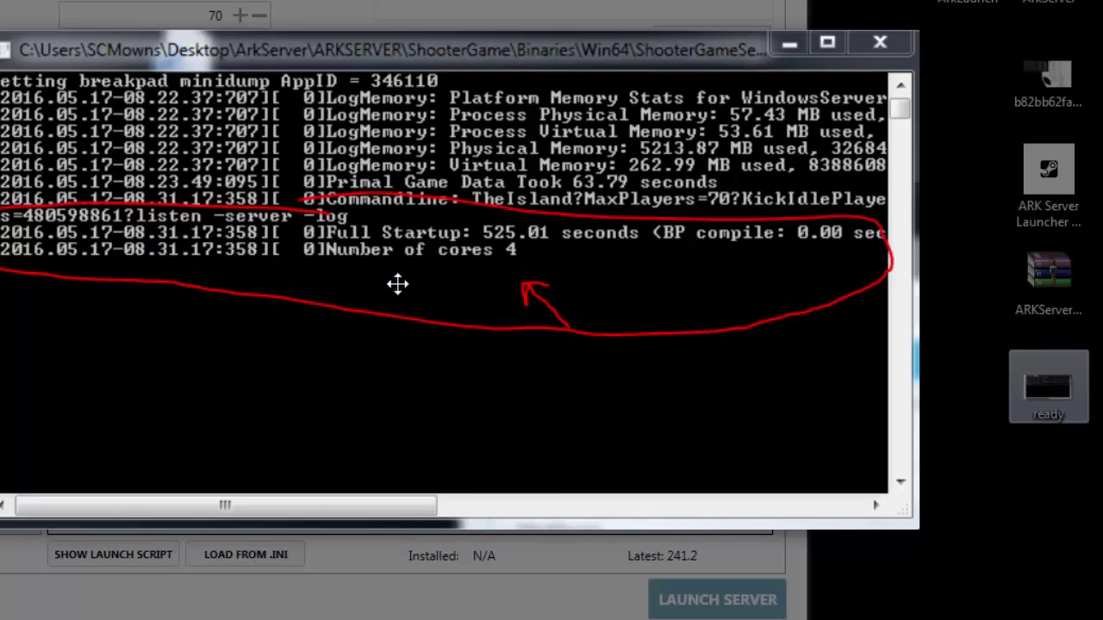
scroll(397, 284, up, 5)
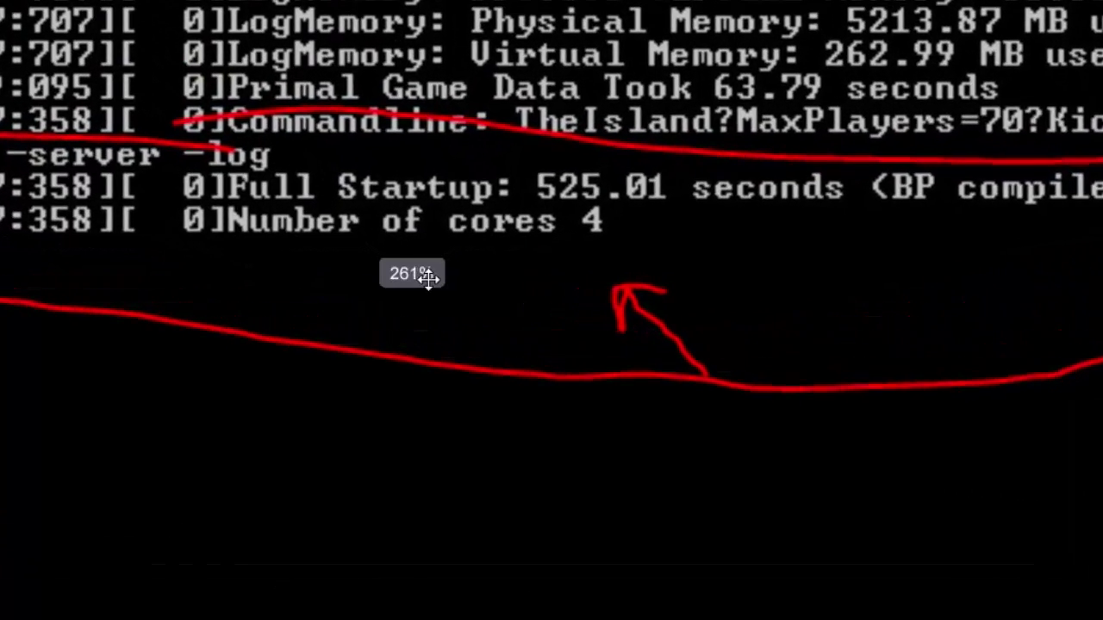
scroll(429, 277, down, 2)
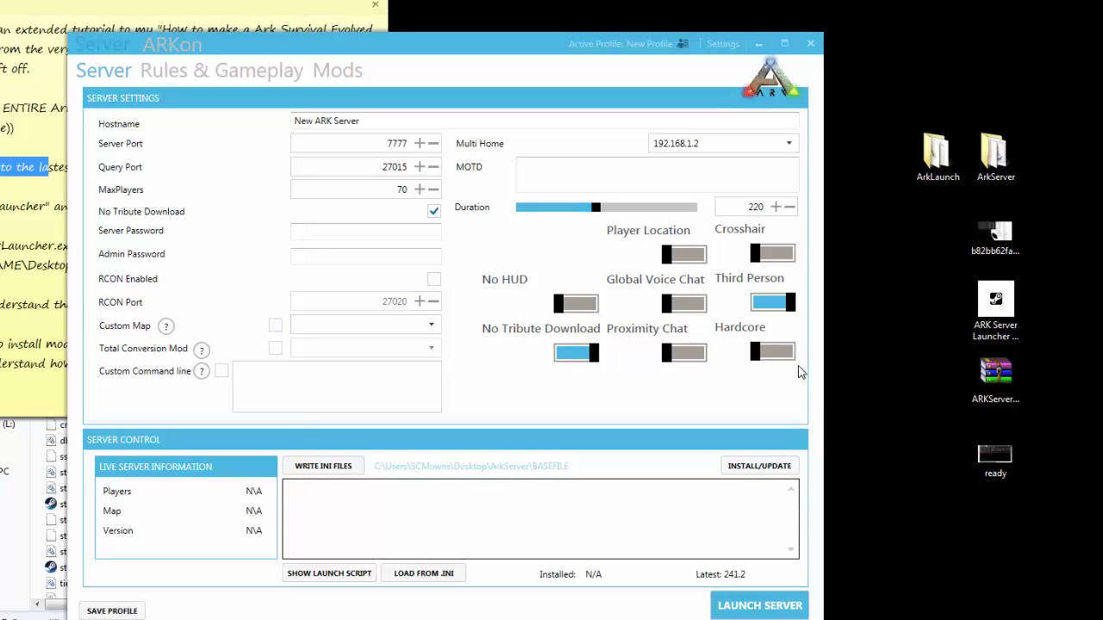
click(954, 578)
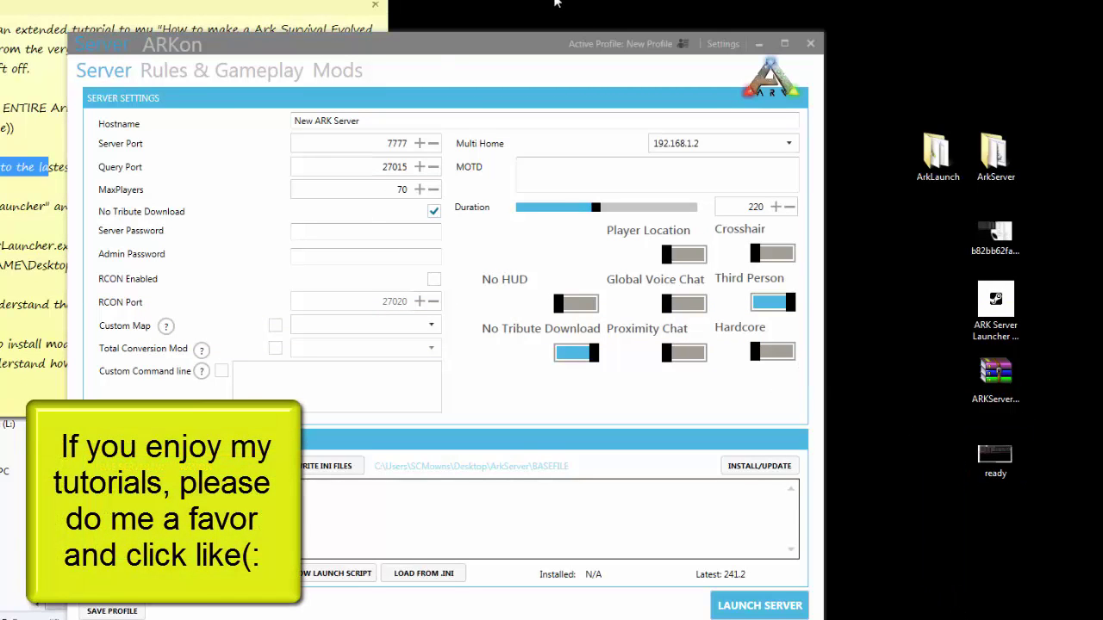
drag(150, 66, 76, 65)
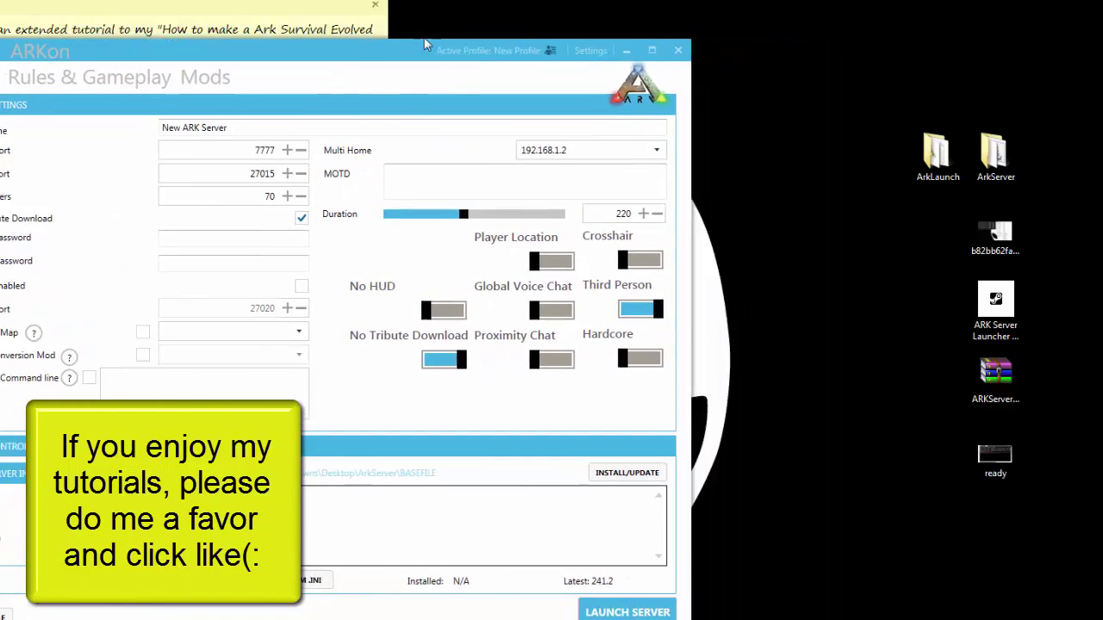